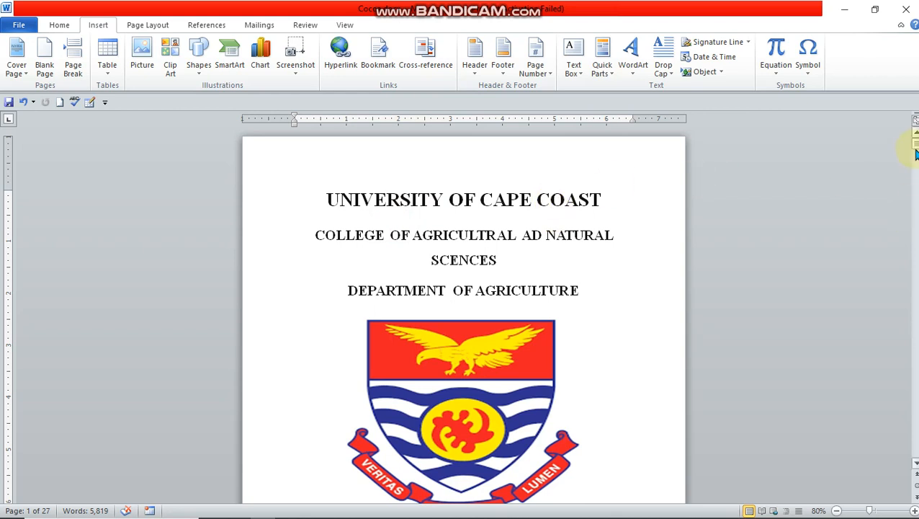
# Step: Look over the title page and abstract page, and view the available page number options
pyautogui.moveTo(914, 141); pyautogui.dragTo(915, 144)
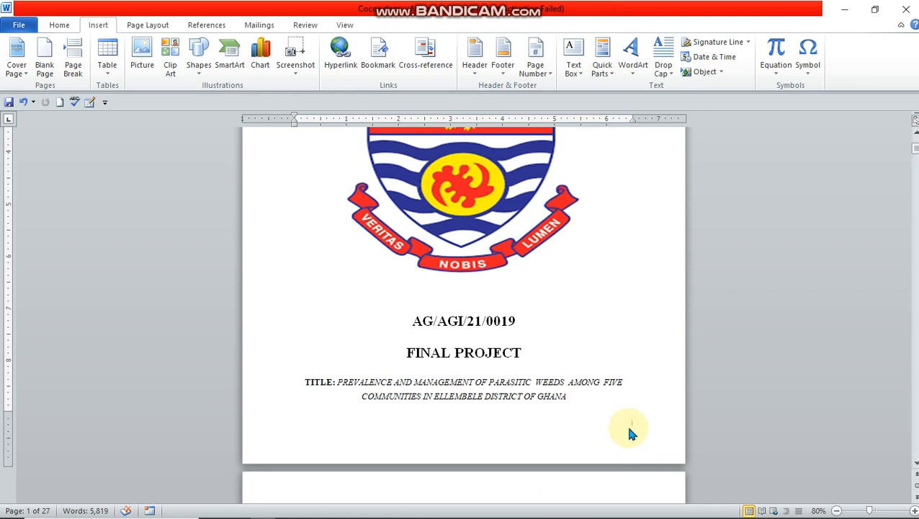
pyautogui.scroll(-5, 630, 428)
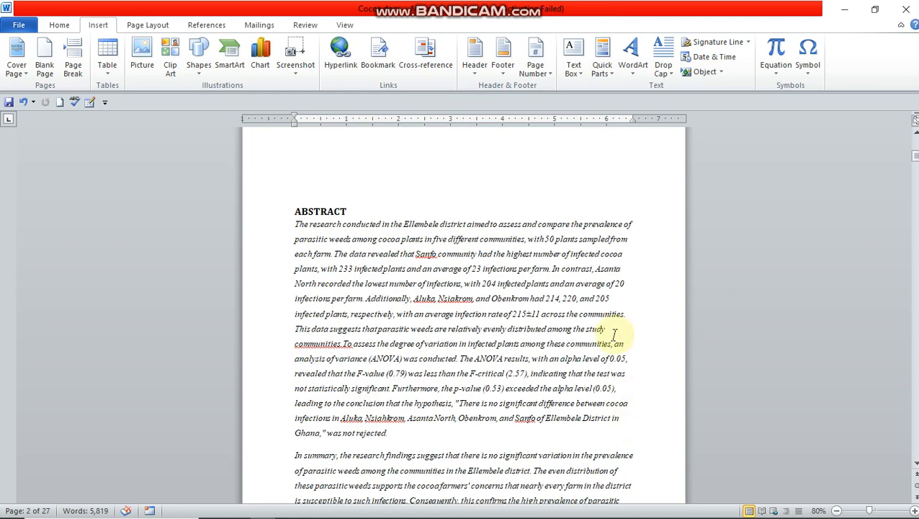
pyautogui.scroll(10, 712, 252)
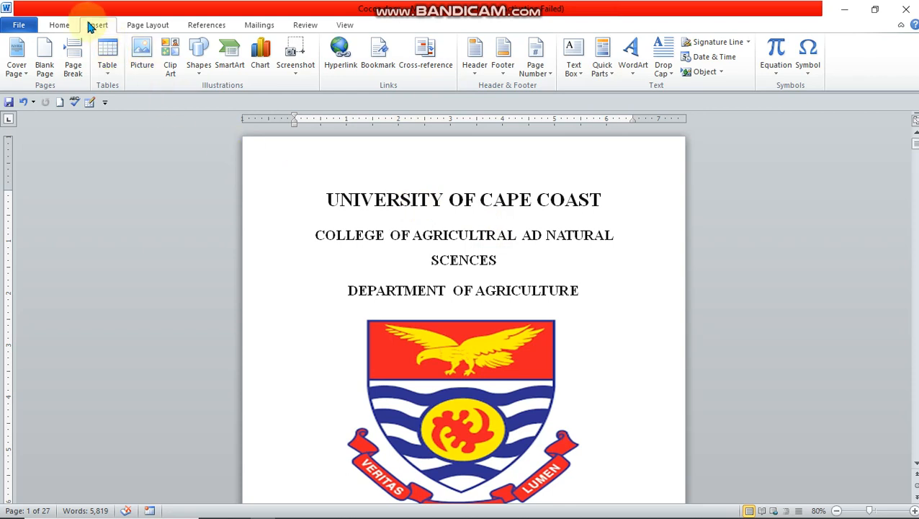
pyautogui.click(548, 77)
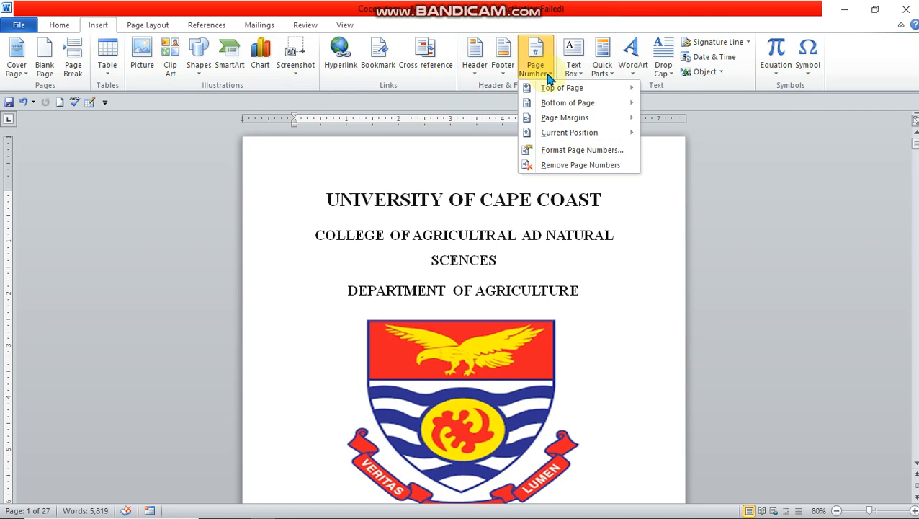
pyautogui.moveTo(569, 96)
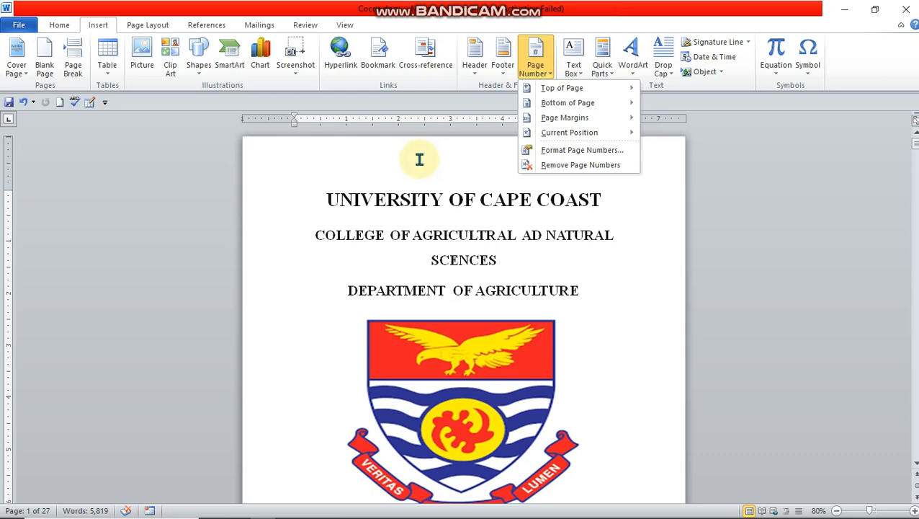
pyautogui.click(417, 157)
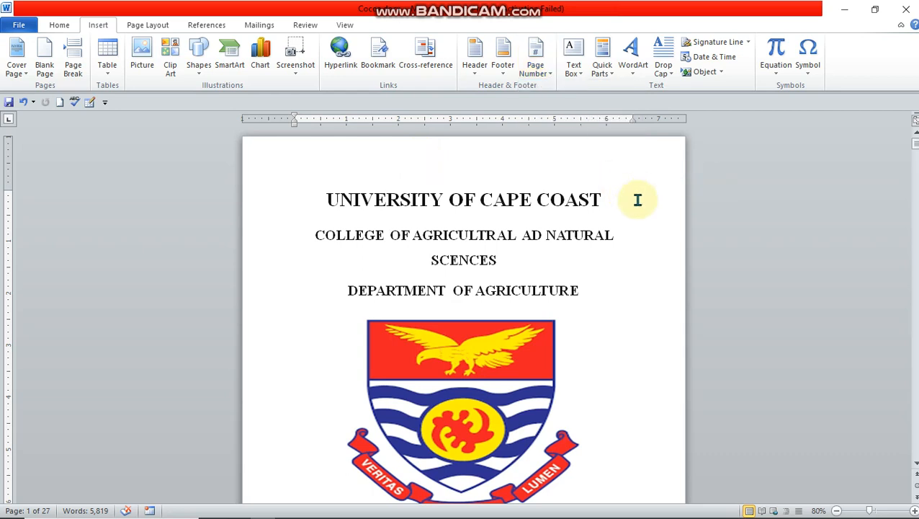
# Step: Examine the page numbering and headings from the title page through the abstract to the start of Chapter One
pyautogui.scroll(-10, 627, 193)
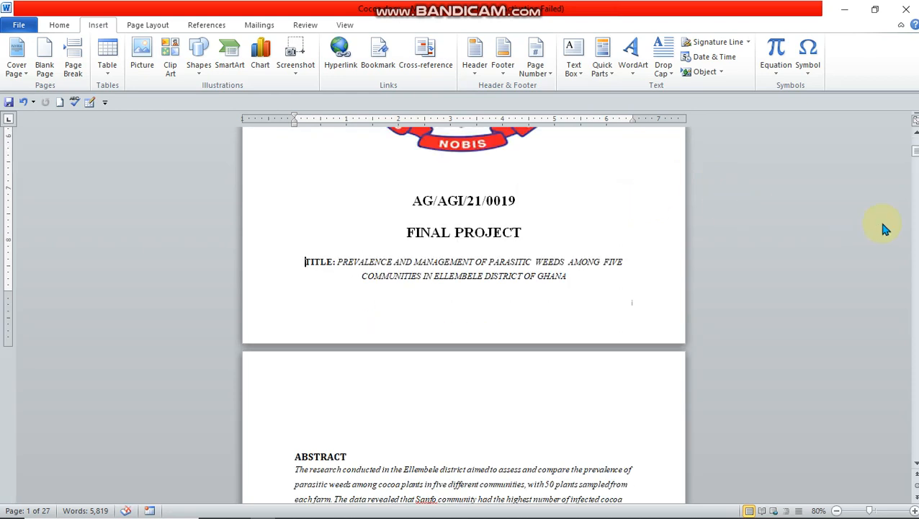
pyautogui.scroll(10, 543, 232)
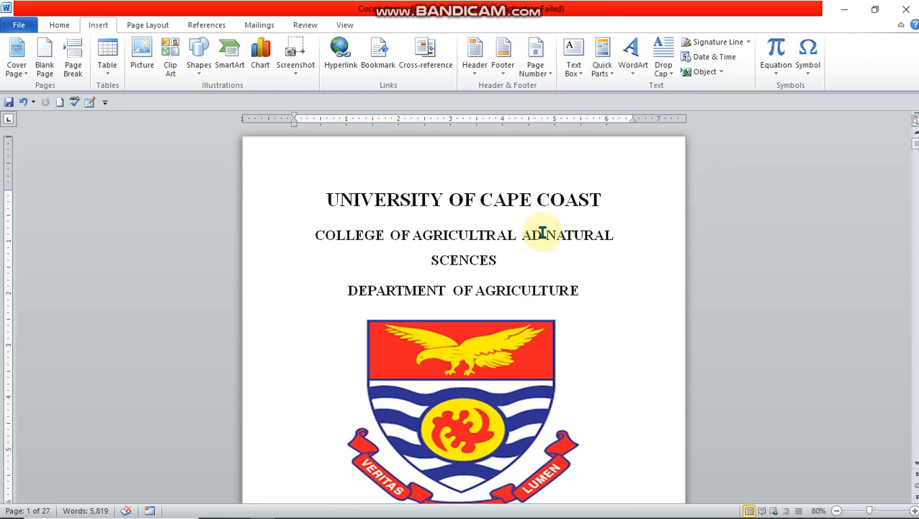
pyautogui.scroll(-10, 545, 223)
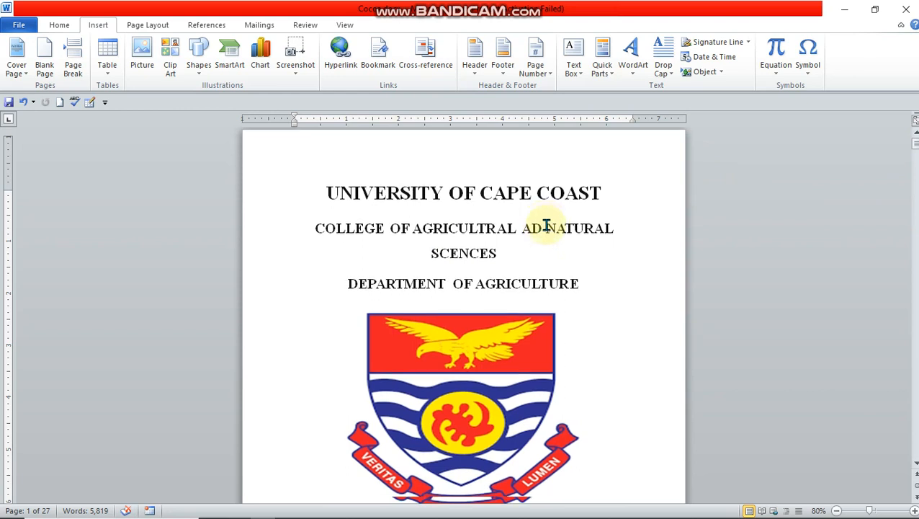
pyautogui.scroll(-8, 407, 425)
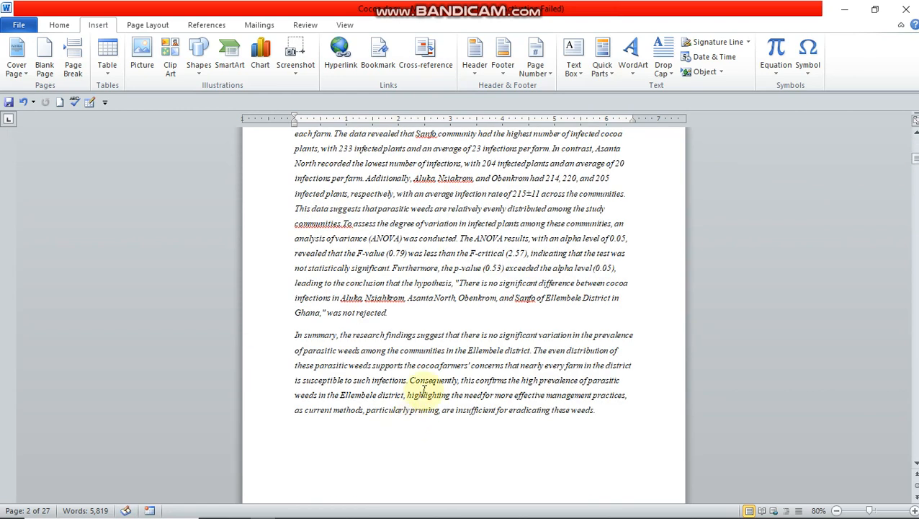
pyautogui.scroll(-5, 429, 387)
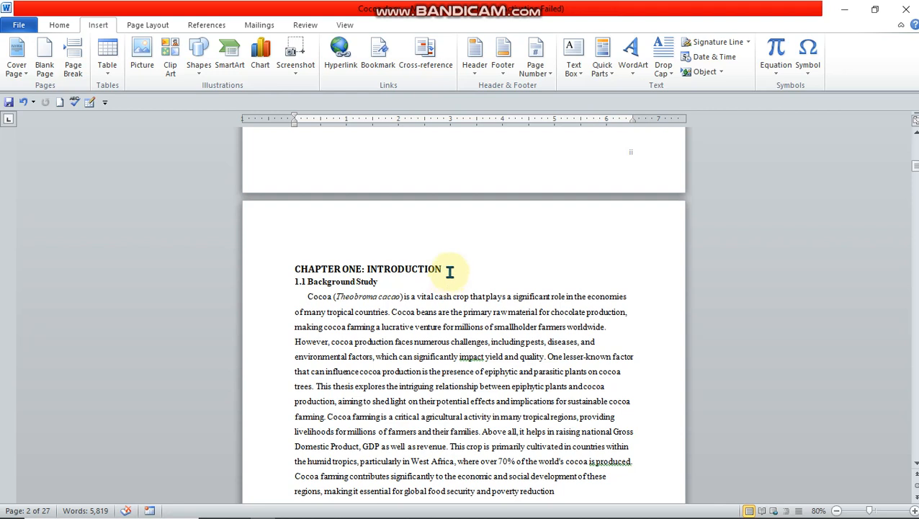
pyautogui.scroll(20, 449, 270)
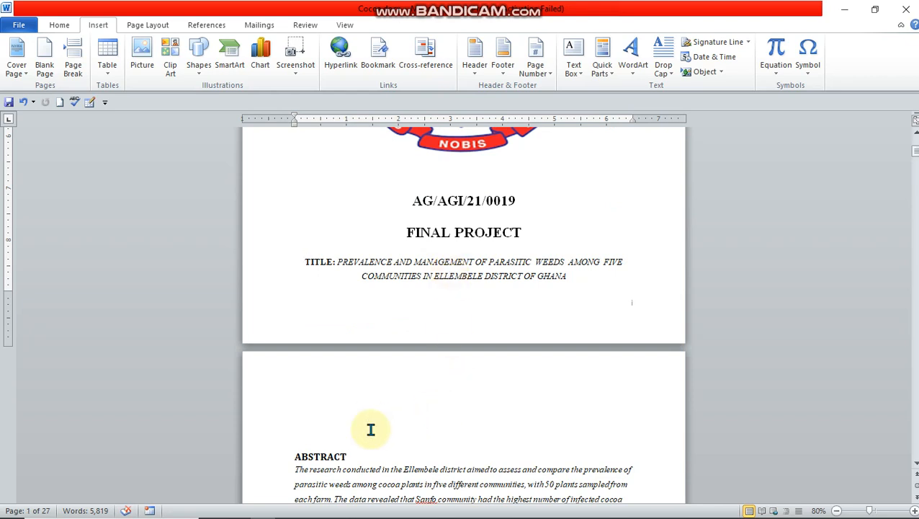
pyautogui.scroll(-18, 334, 450)
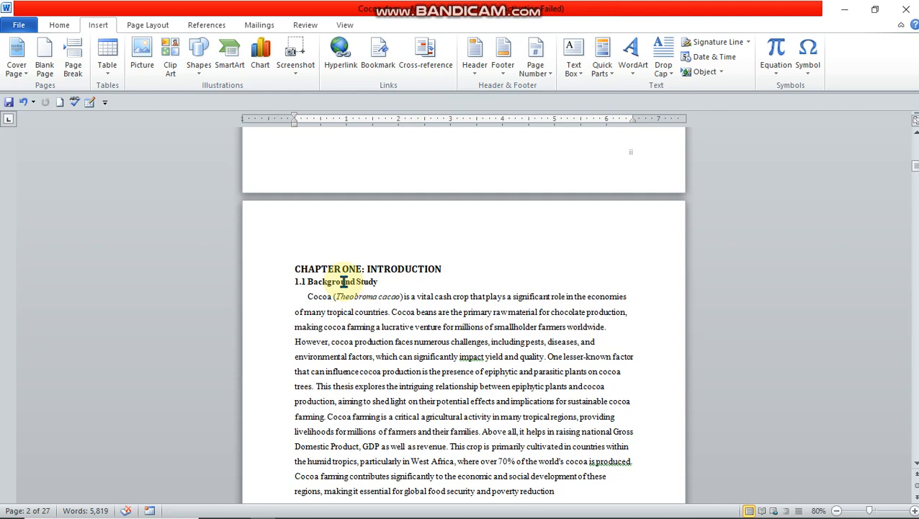
pyautogui.scroll(10, 344, 281)
pyautogui.scroll(6, 395, 263)
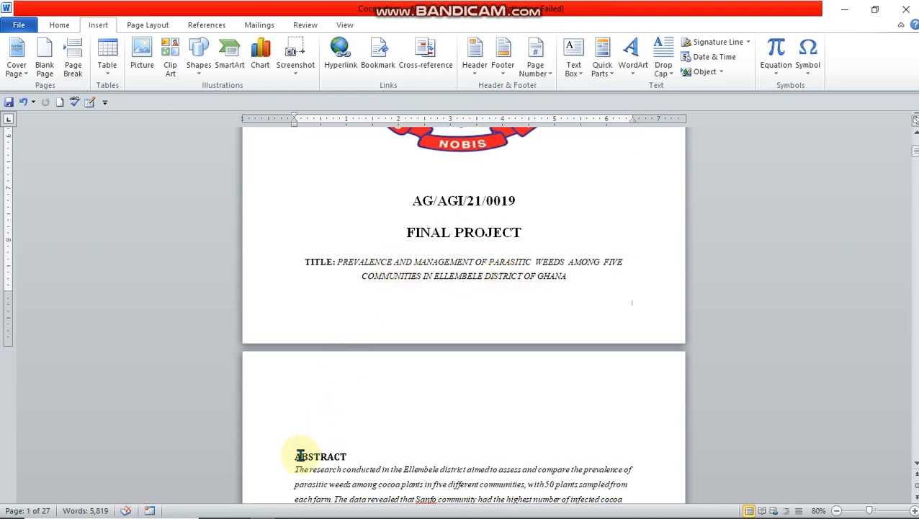
# Step: Apply the Heading 1 style to the ABSTRACT title on the second page
pyautogui.moveTo(291, 455); pyautogui.dragTo(348, 455)
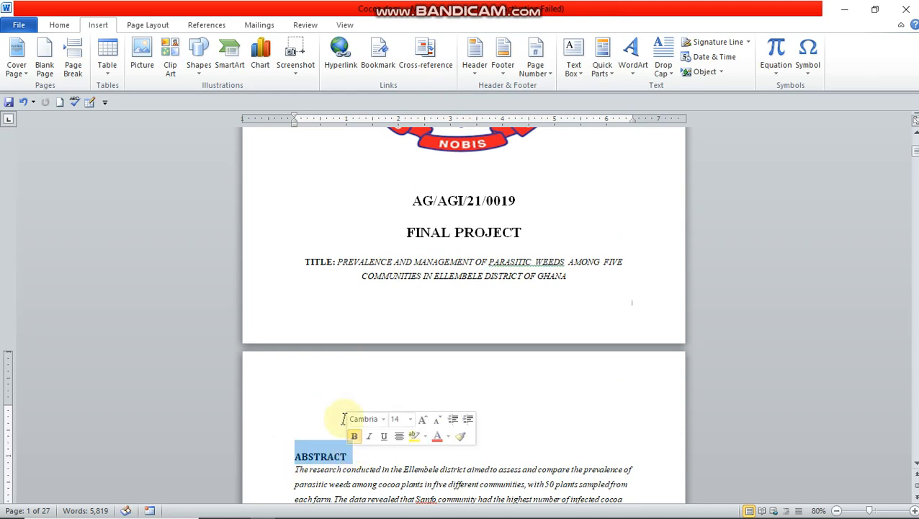
pyautogui.click(59, 26)
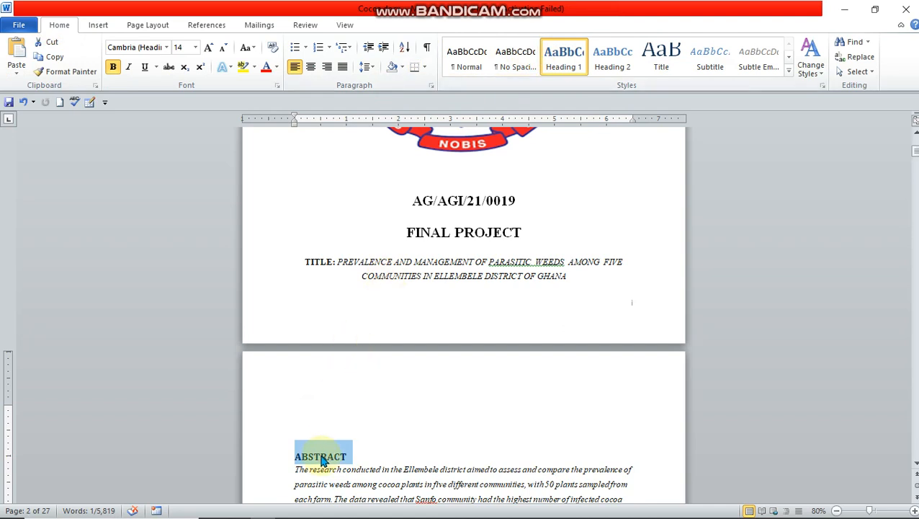
pyautogui.click(568, 60)
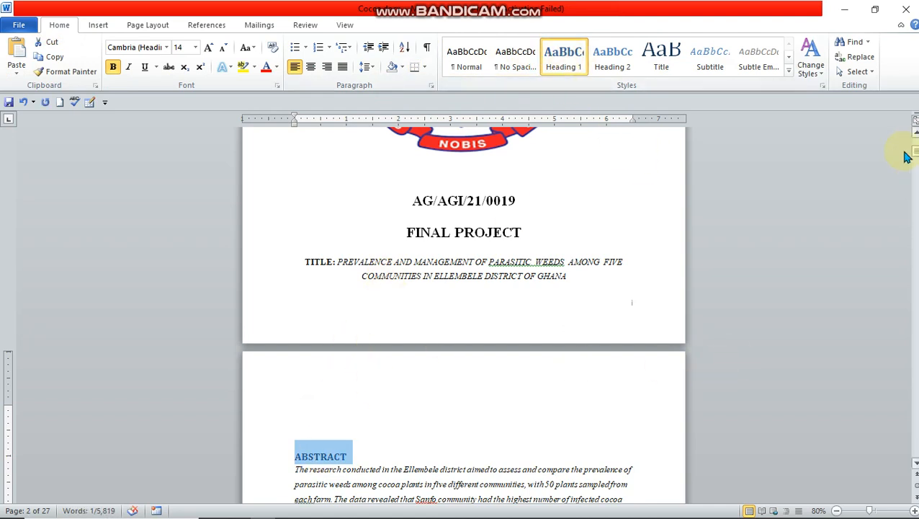
# Step: Apply the Heading 1 style to the "CHAPTER ONE: INTRODUCTION" title
pyautogui.scroll(-4, 915, 461)
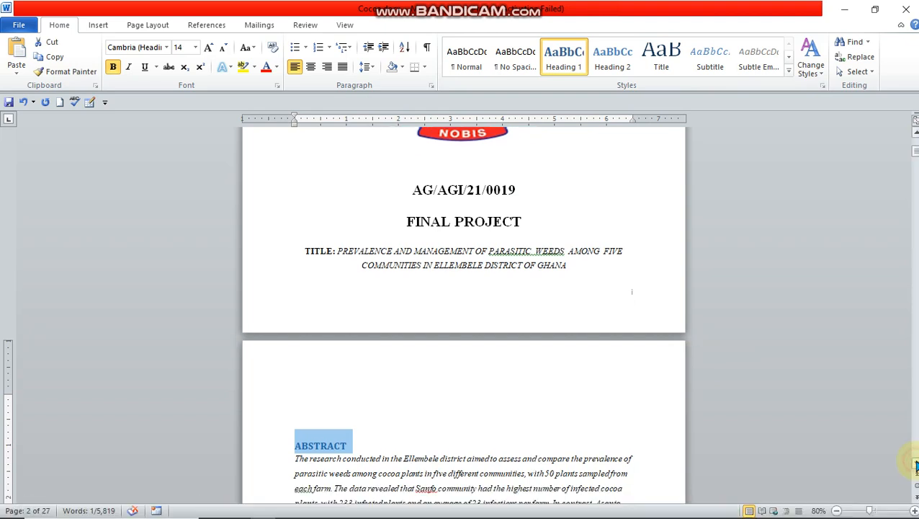
pyautogui.scroll(-9, 915, 466)
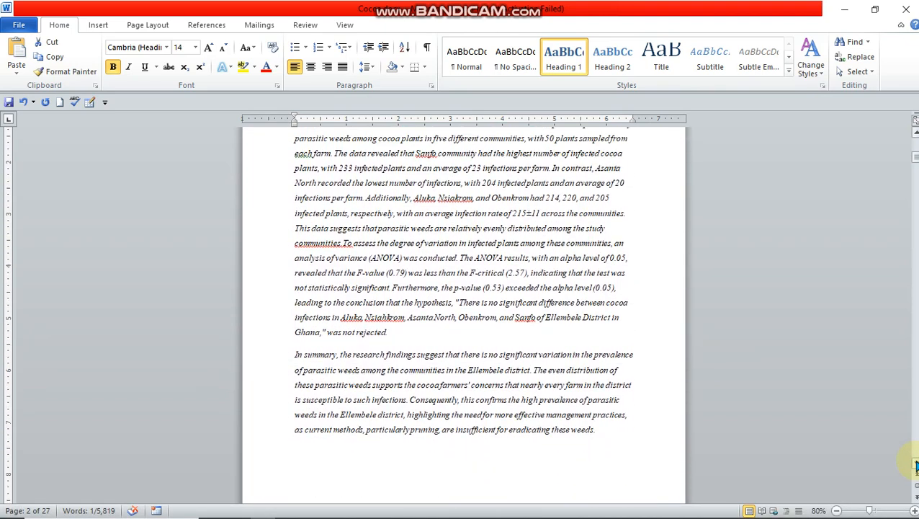
pyautogui.scroll(-2, 916, 466)
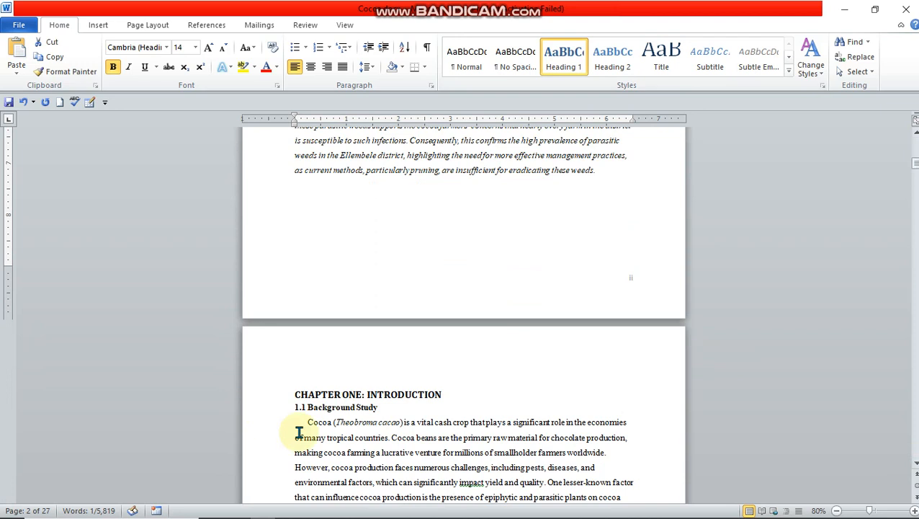
pyautogui.moveTo(288, 394); pyautogui.dragTo(445, 395)
pyautogui.click(560, 68)
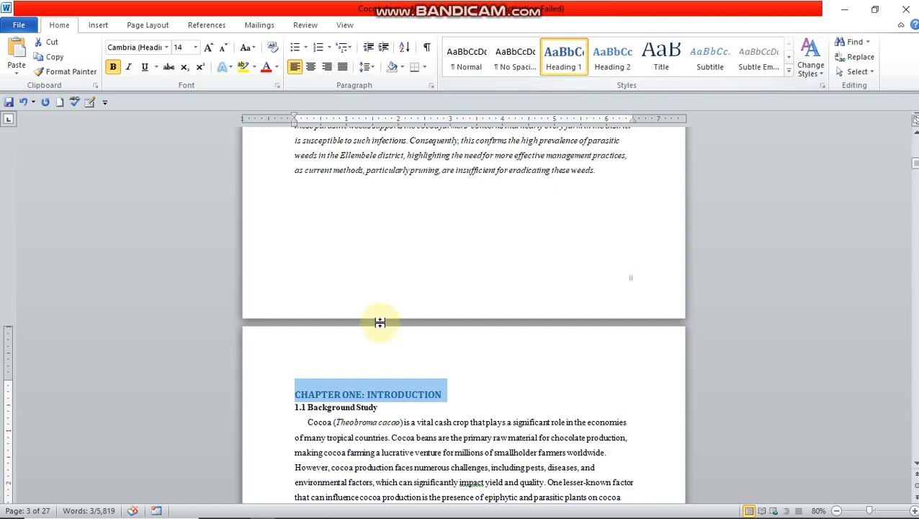
# Step: Apply the Heading 2 style to the "1.1 Background Study" section title
pyautogui.click(295, 405)
pyautogui.moveTo(304, 405); pyautogui.dragTo(386, 407)
pyautogui.click(618, 63)
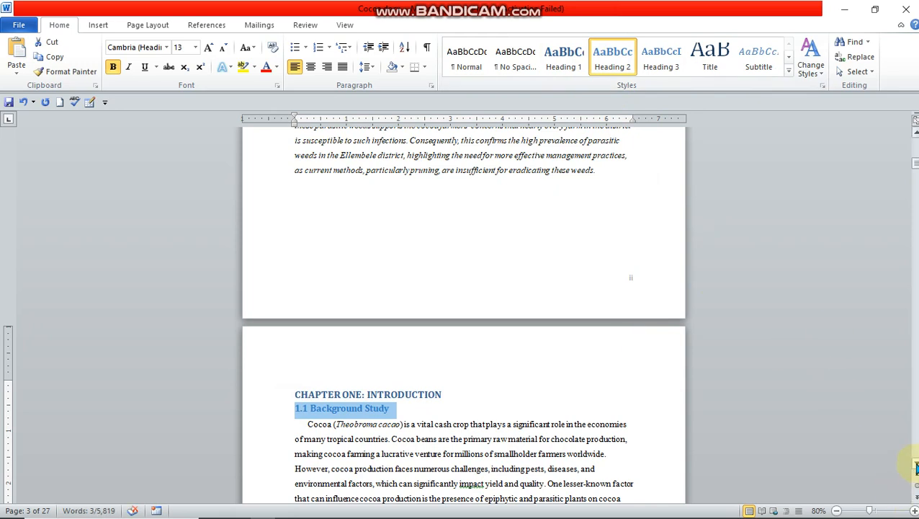
# Step: Apply the Heading 2 style to the "1.2 Problem Statement" section title below Figure 1.1's discussion
pyautogui.scroll(-4, 916, 466)
pyautogui.scroll(-6, 916, 467)
pyautogui.scroll(-7, 916, 467)
pyautogui.scroll(-5, 916, 467)
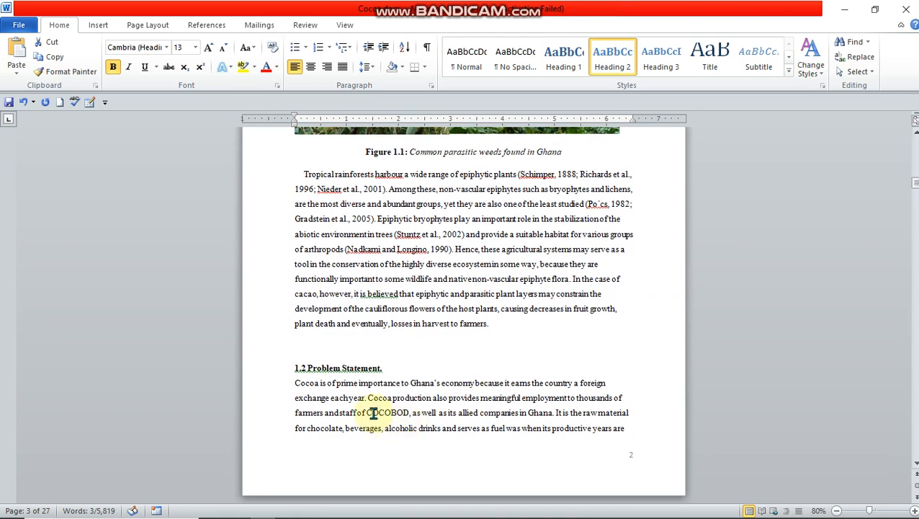
pyautogui.moveTo(292, 367); pyautogui.dragTo(385, 367)
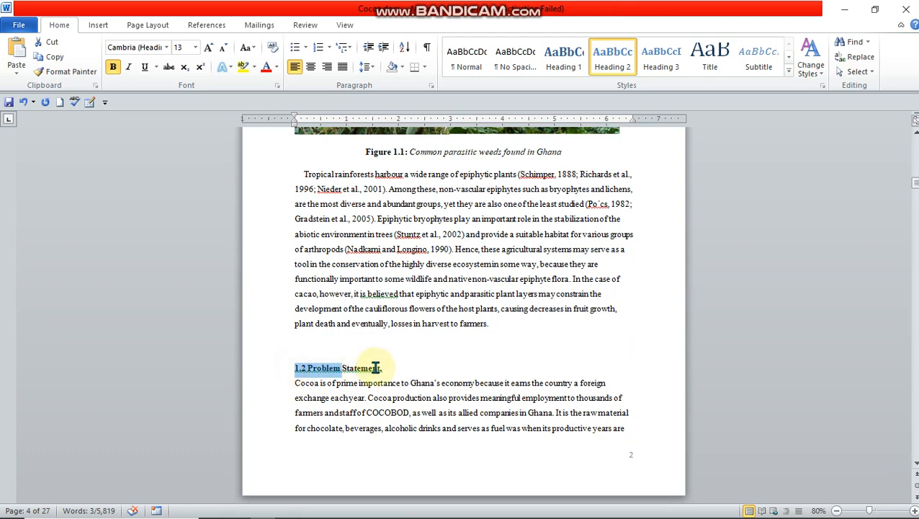
pyautogui.click(612, 58)
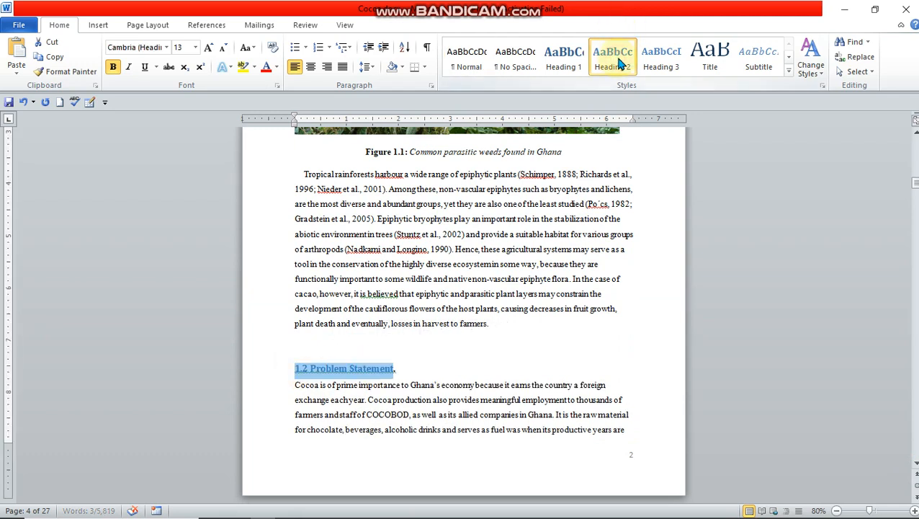
# Step: Apply the Heading 2 style to the section titles "1.3 Hypothesis" and "1.4 Main Aims And Objectives"
pyautogui.scroll(-5, 464, 314)
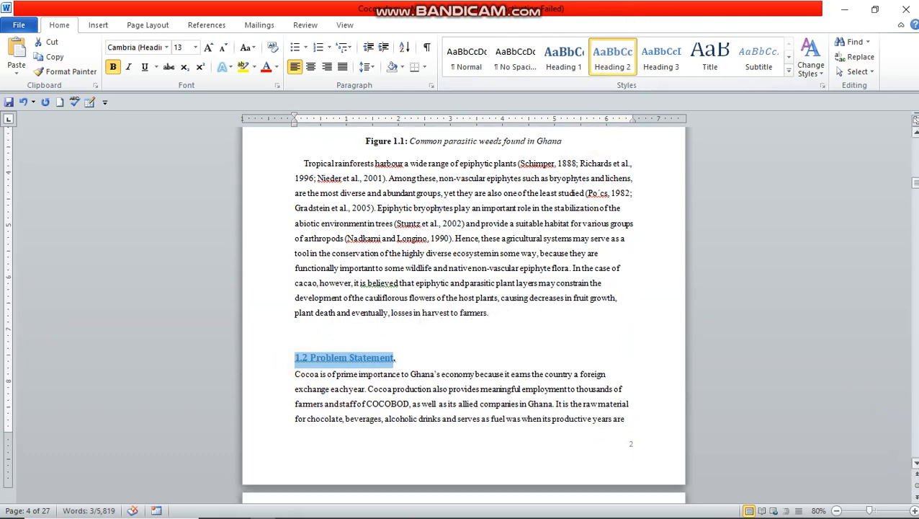
pyautogui.scroll(-5, 363, 432)
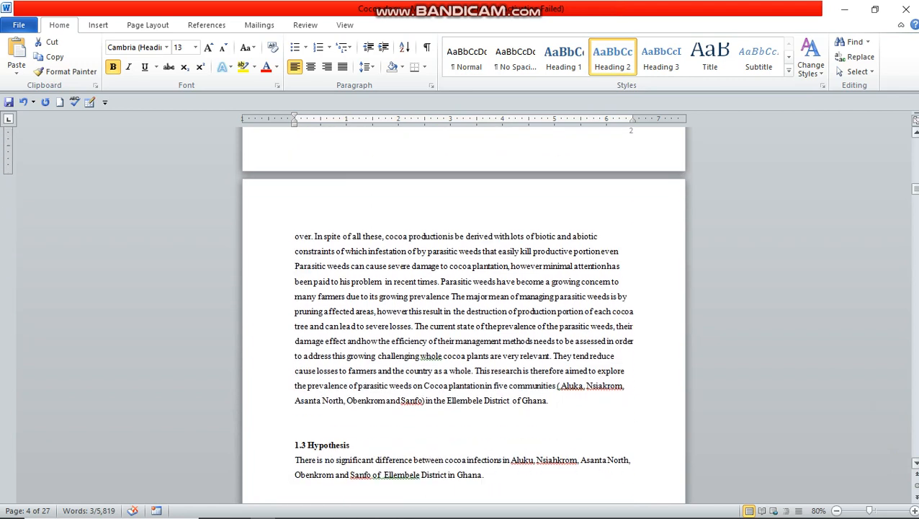
pyautogui.moveTo(293, 325); pyautogui.dragTo(352, 325)
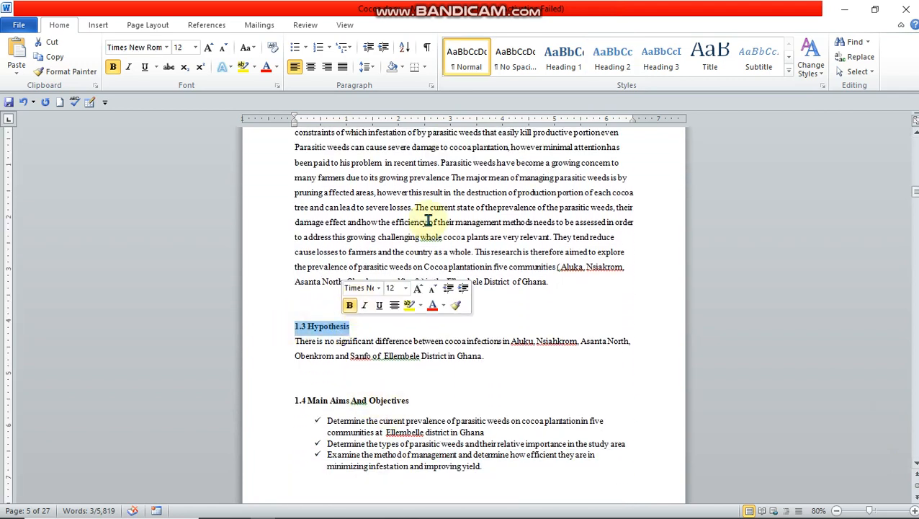
pyautogui.click(614, 59)
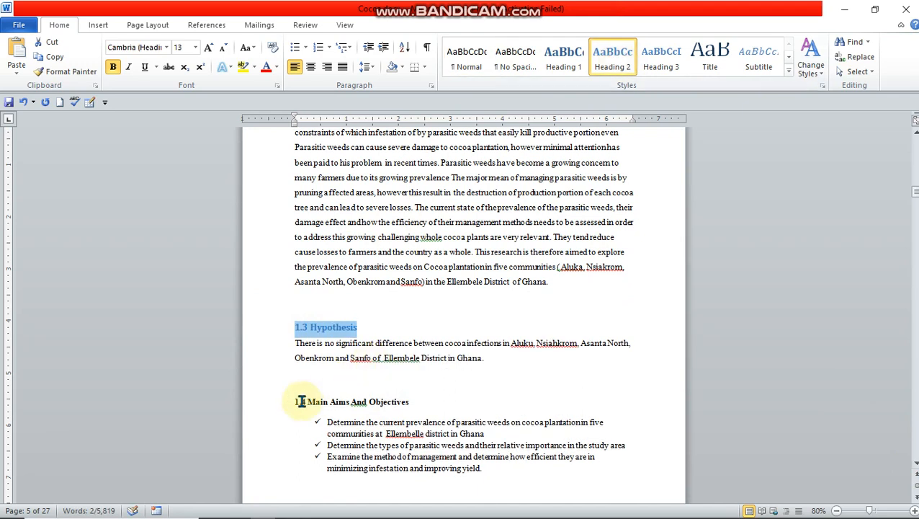
pyautogui.moveTo(289, 402); pyautogui.dragTo(394, 401)
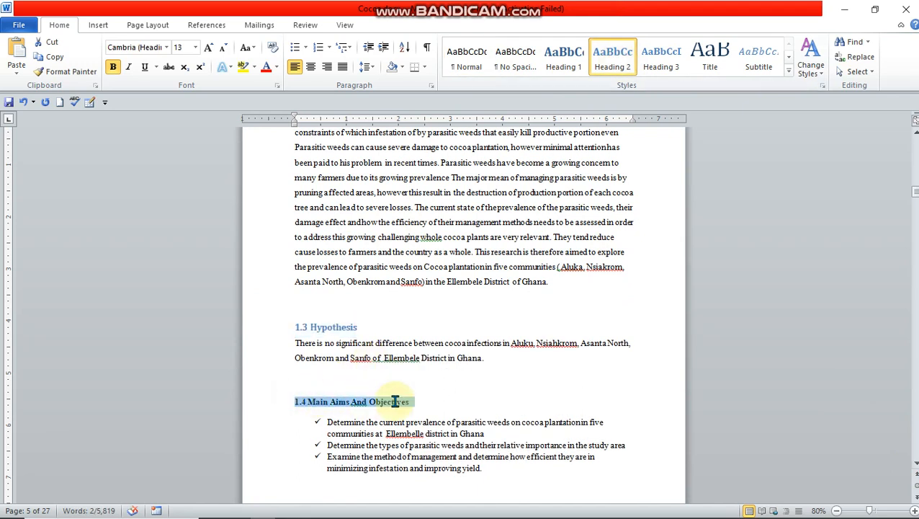
pyautogui.click(609, 62)
# Step: Apply the Heading 1 style to the "CHAPTER TWO: LITERATURE REVIEW" title
pyautogui.scroll(-5, 916, 464)
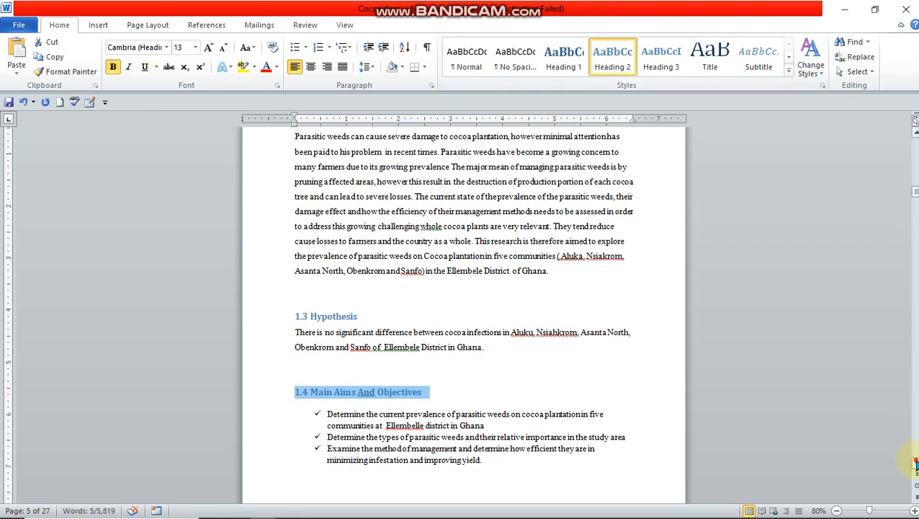
pyautogui.scroll(-4, 916, 464)
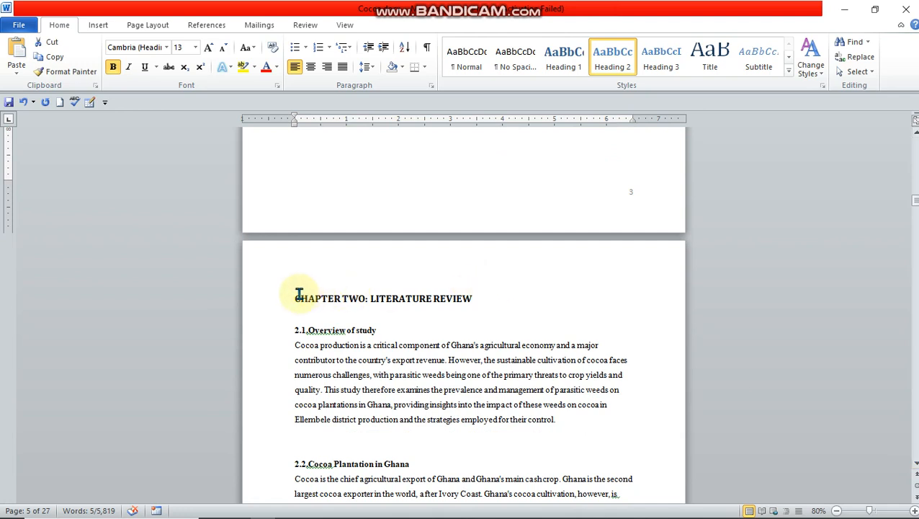
pyautogui.moveTo(298, 297); pyautogui.dragTo(460, 298)
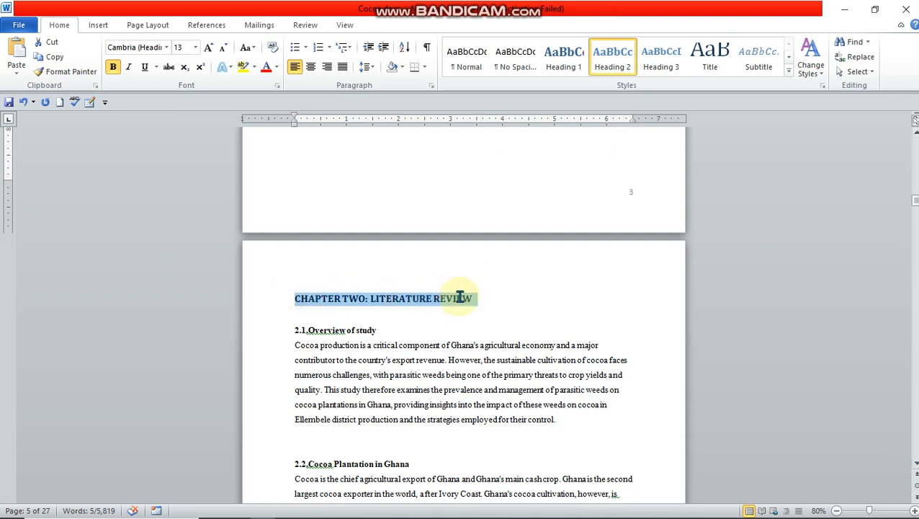
pyautogui.click(566, 61)
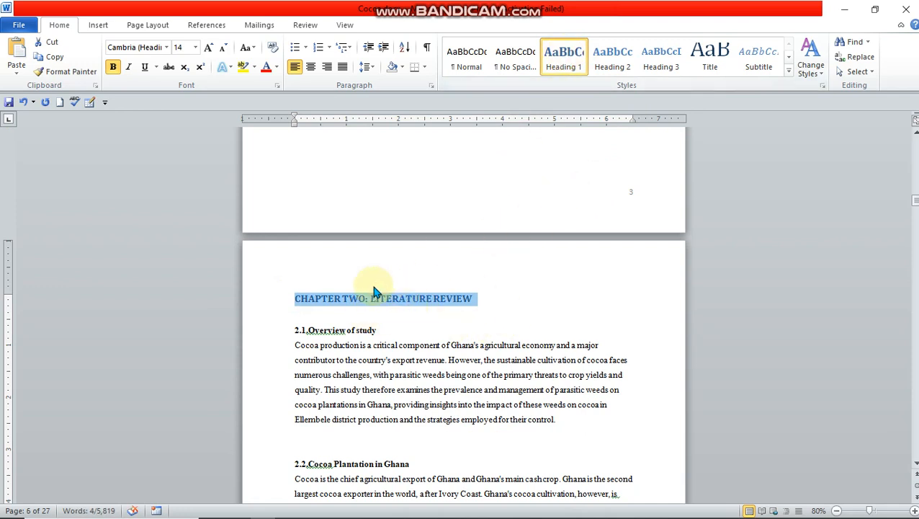
# Step: Apply the Heading 2 style to the section titles "2.1.Overview of study" and "2.2.Cocoa Plantation in Ghana"
pyautogui.moveTo(292, 330); pyautogui.dragTo(366, 329)
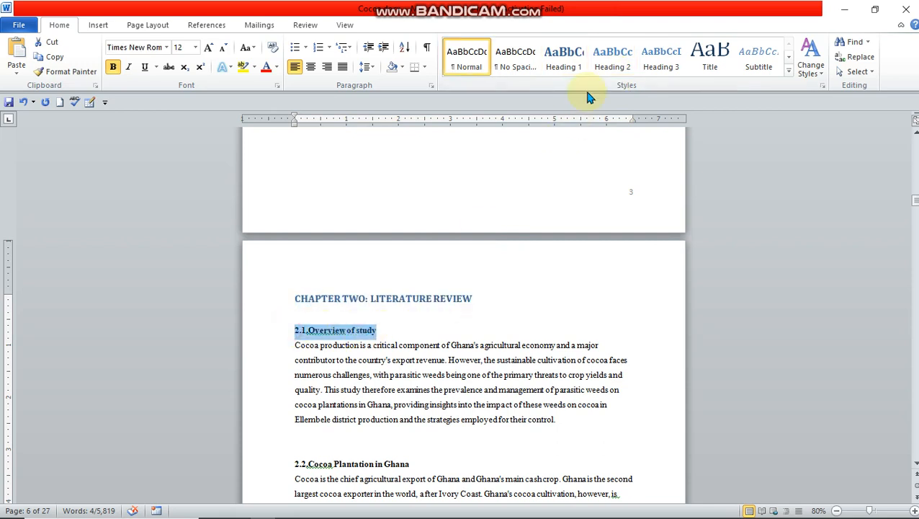
pyautogui.click(603, 67)
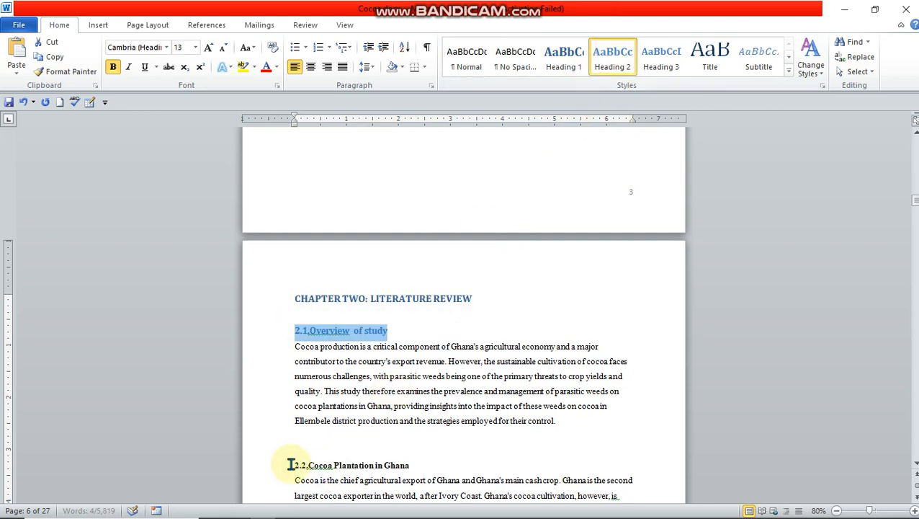
pyautogui.moveTo(322, 463); pyautogui.dragTo(412, 440)
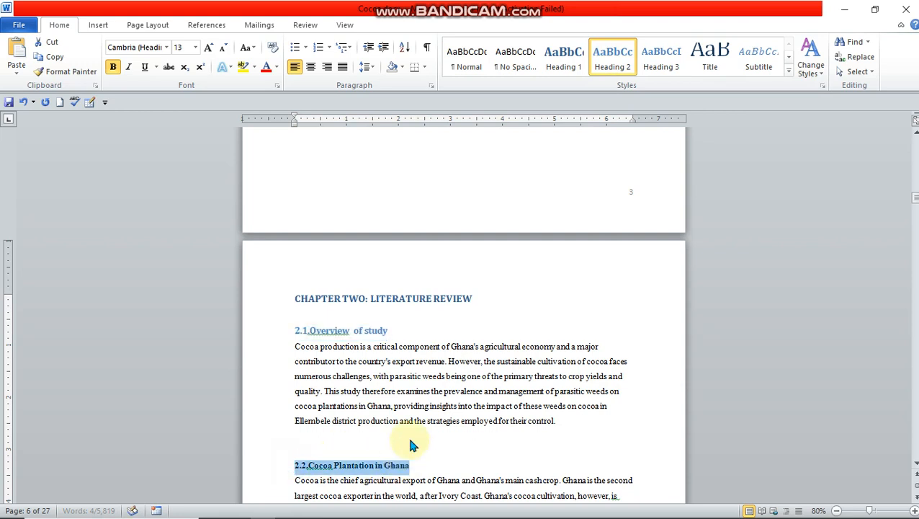
pyautogui.click(607, 70)
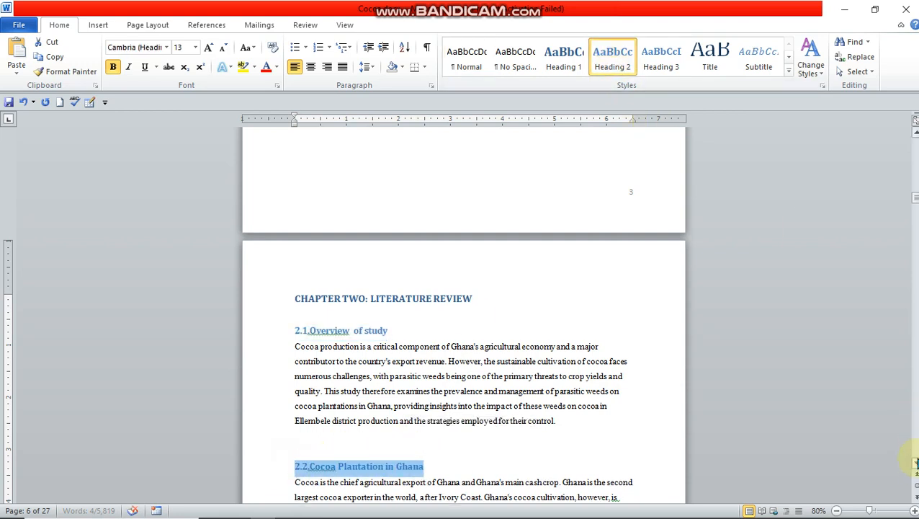
# Step: Apply the Heading 2 style to the "2.3 Parasitic Weeds: Definition and Impact" section title below Figure 2.1
pyautogui.scroll(-5, 916, 466)
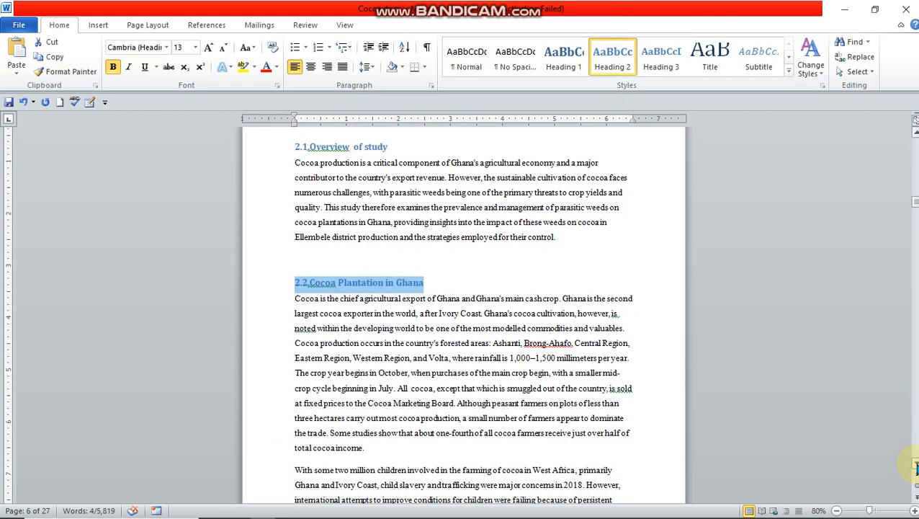
pyautogui.scroll(-7, 916, 467)
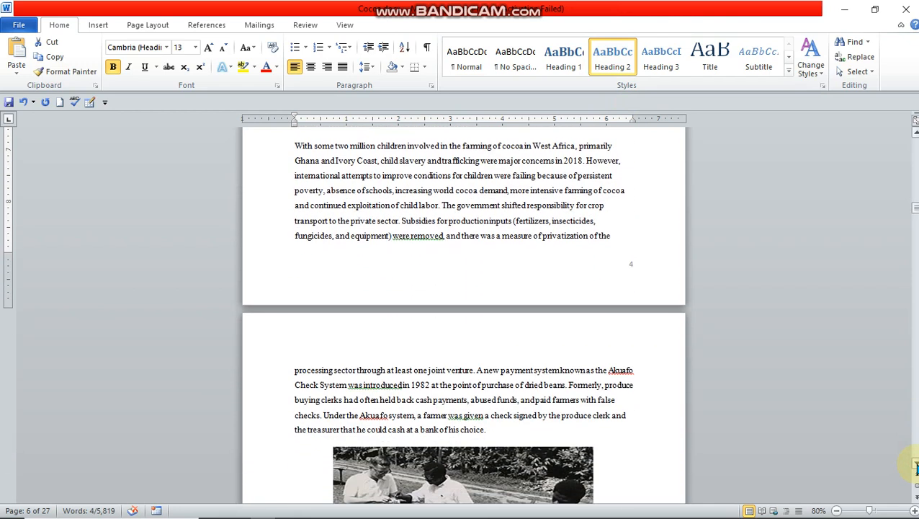
pyautogui.scroll(-6, 916, 467)
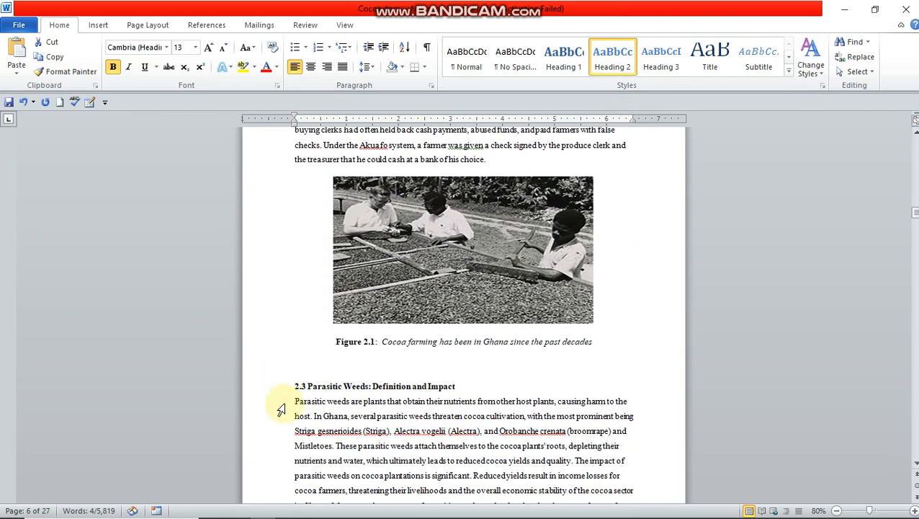
pyautogui.moveTo(292, 386); pyautogui.dragTo(448, 384)
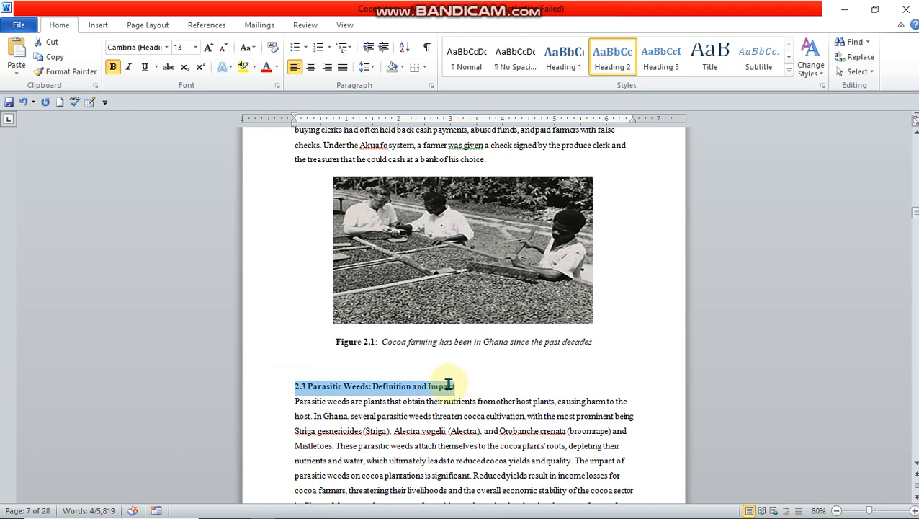
pyautogui.click(618, 54)
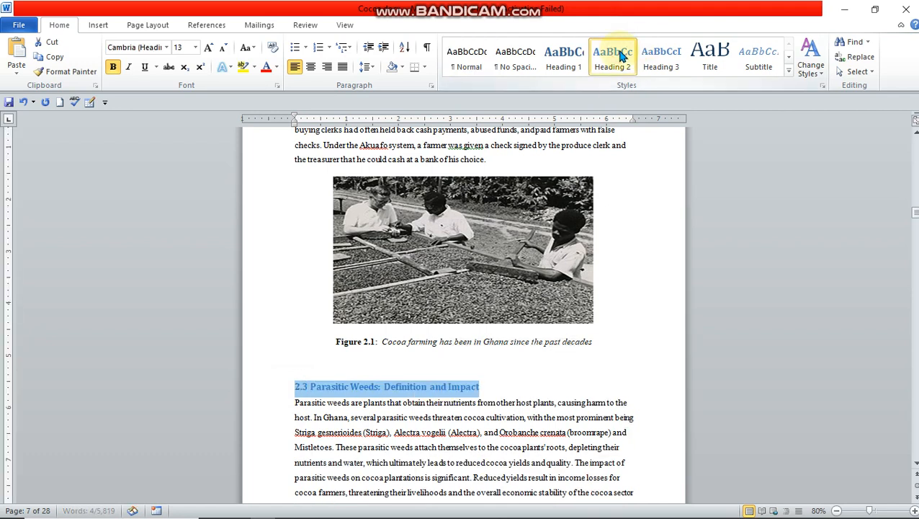
# Step: Apply the Heading 2 style to the "2.4 Prevalence of Parasitic Weeds in Ghana" section title below Figure 2.2
pyautogui.scroll(-6, 916, 466)
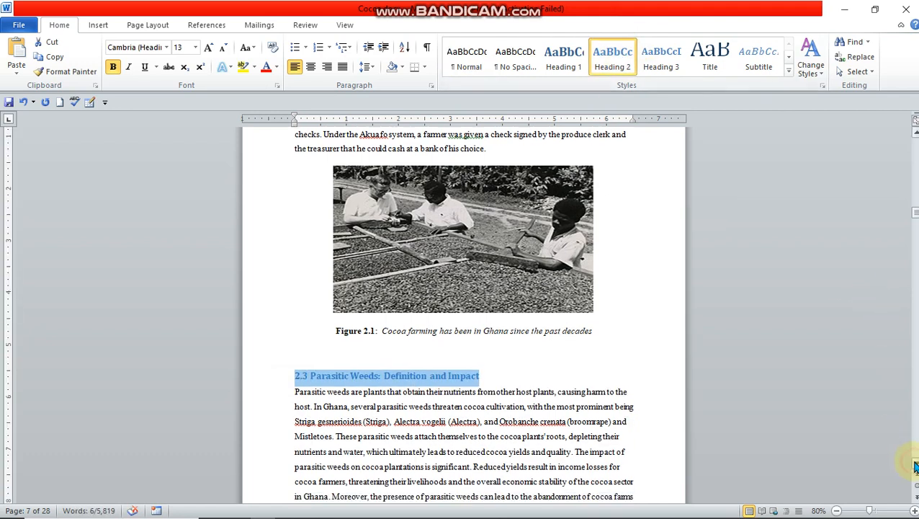
pyautogui.scroll(-5, 915, 466)
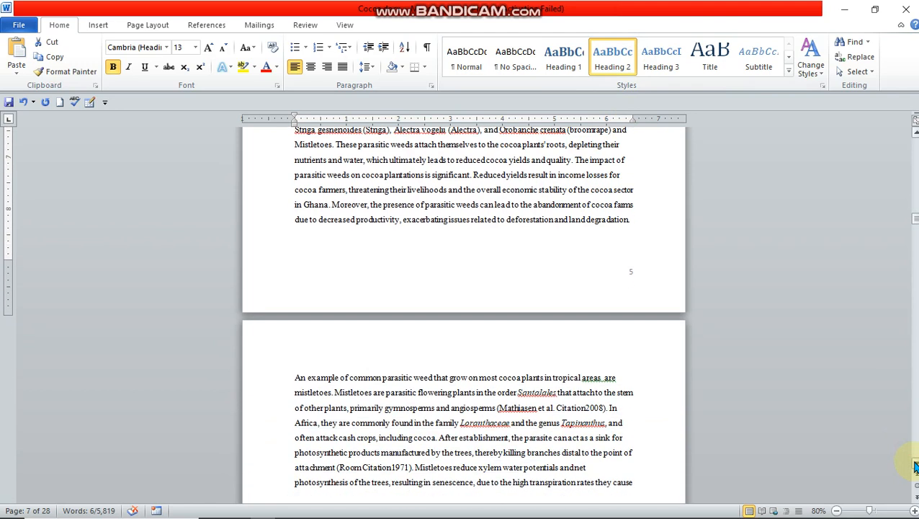
pyautogui.scroll(-3, 915, 467)
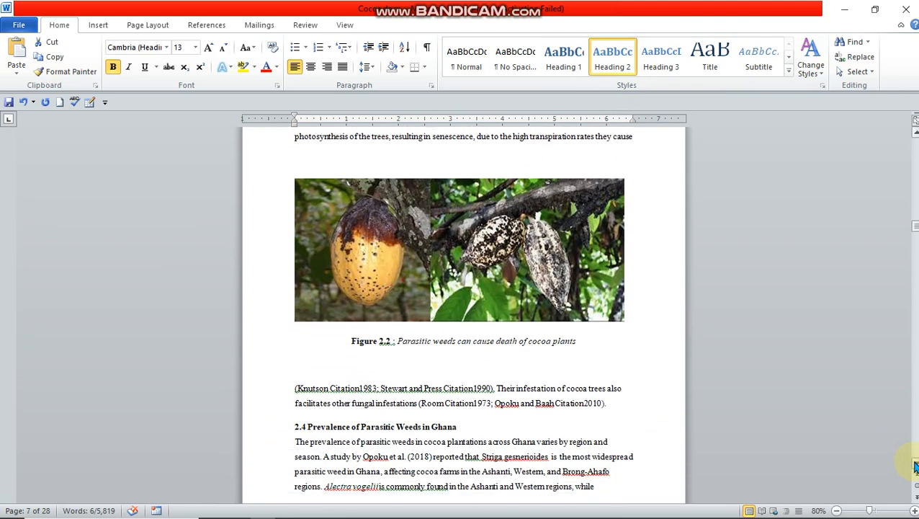
pyautogui.moveTo(294, 360); pyautogui.dragTo(455, 361)
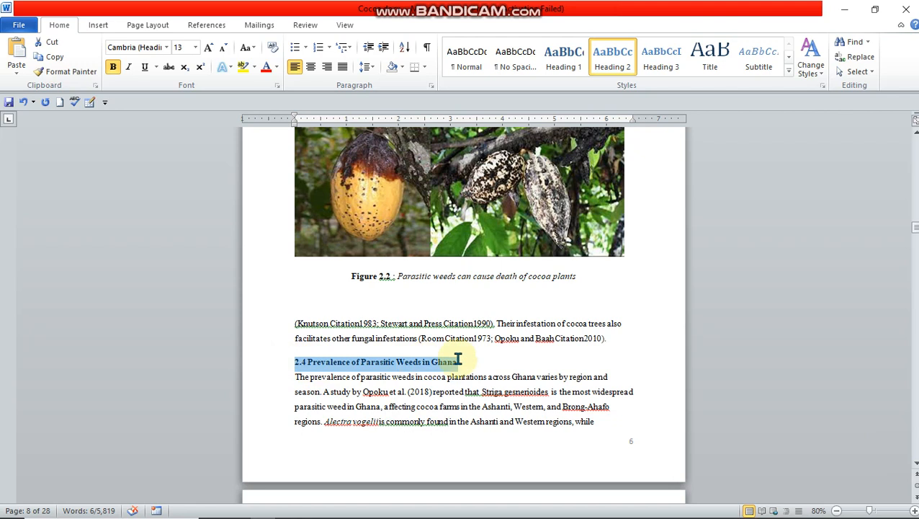
pyautogui.click(611, 58)
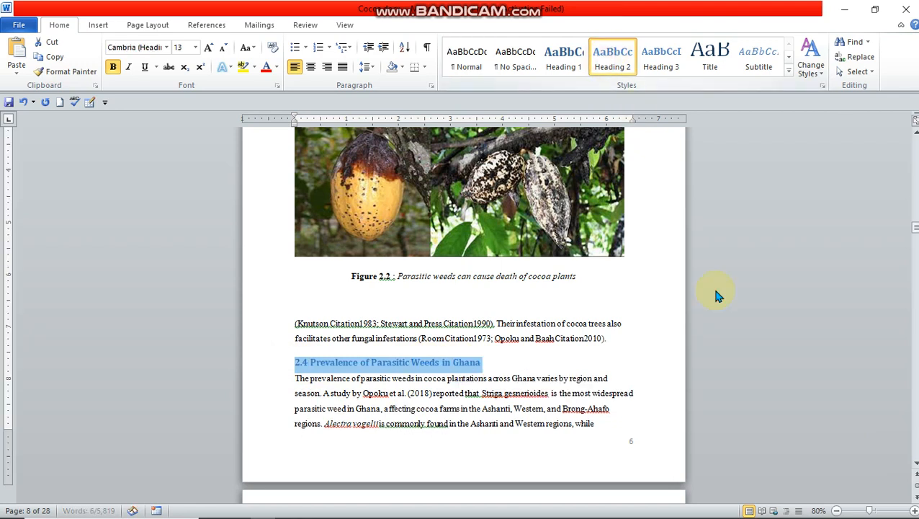
# Step: Apply the Heading 2 style to the "2.5. Management Strategies for Parasitic Weeds" section title
pyautogui.scroll(-5, 915, 467)
pyautogui.click(915, 467)
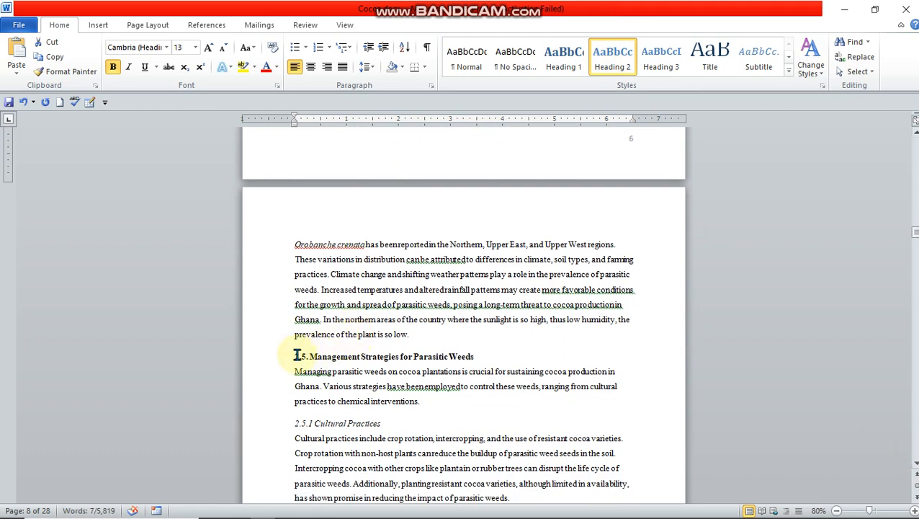
pyautogui.moveTo(292, 356); pyautogui.dragTo(476, 336)
pyautogui.click(612, 64)
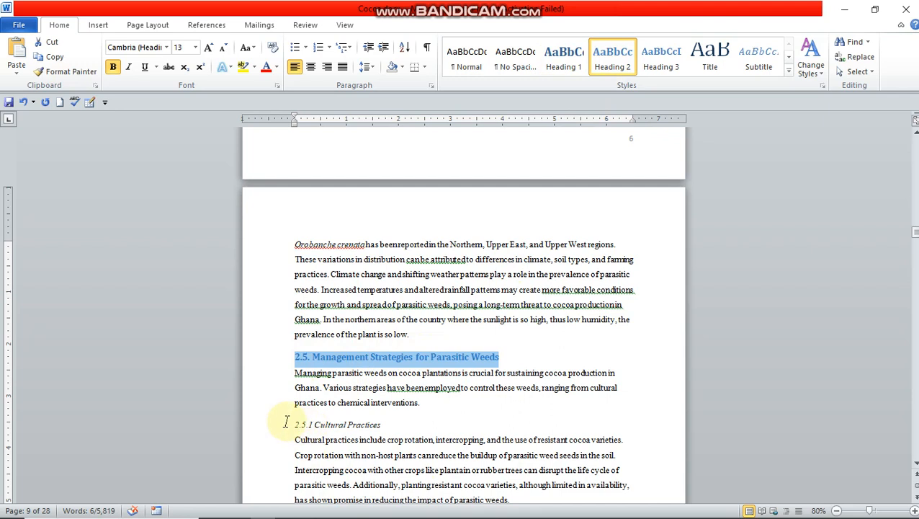
# Step: Apply the Heading 3 style to the subsection titles "2.5.1 Cultural Practices" and "2.5.2 Chemical Control"
pyautogui.moveTo(294, 423); pyautogui.dragTo(380, 425)
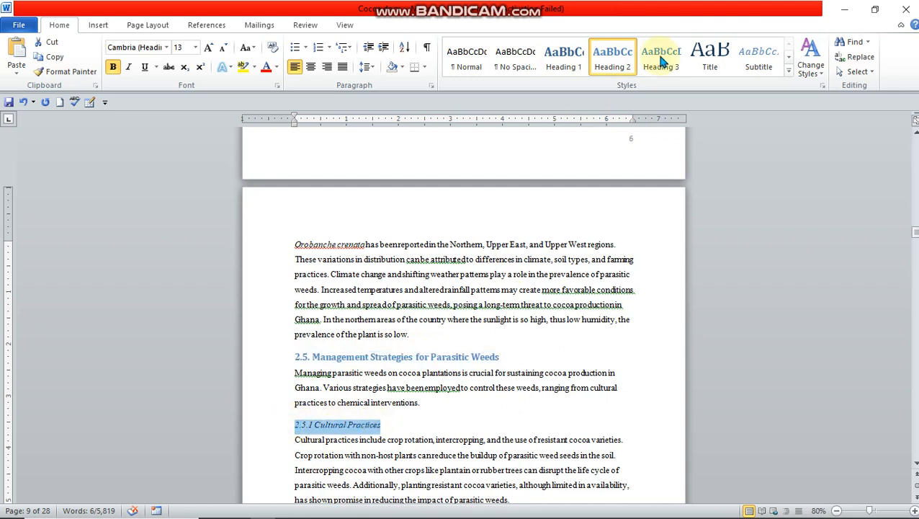
pyautogui.click(661, 63)
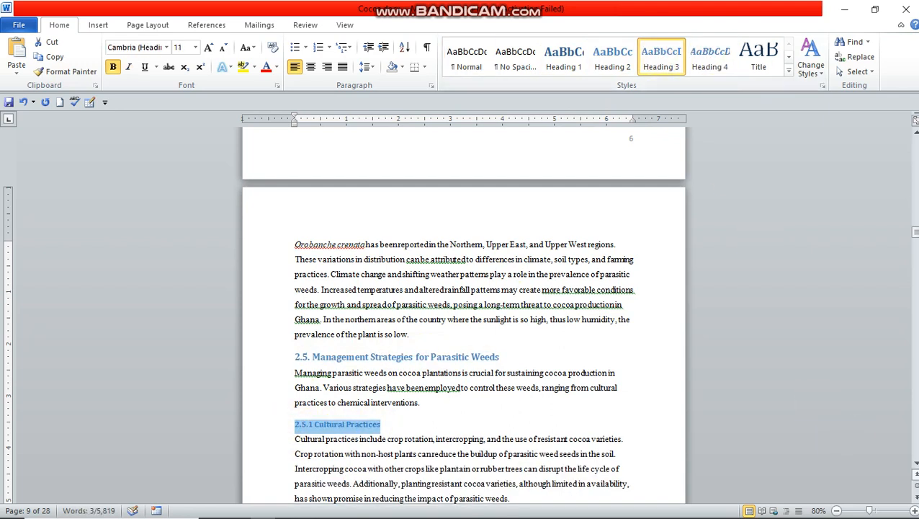
pyautogui.scroll(-5, 913, 467)
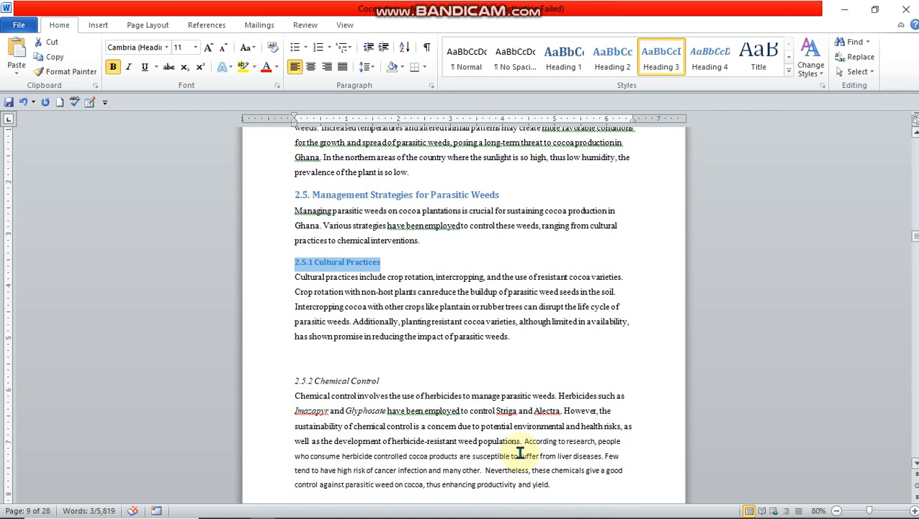
pyautogui.moveTo(291, 378); pyautogui.dragTo(373, 381)
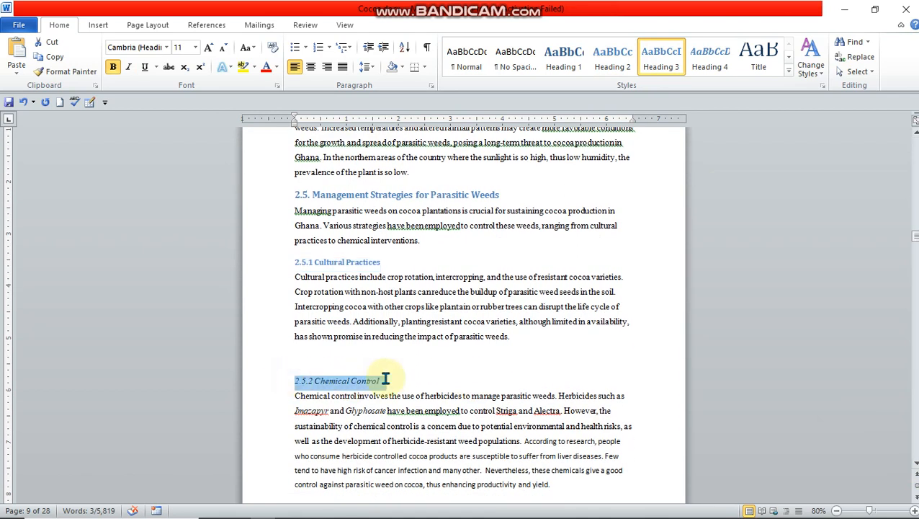
pyautogui.hotkey('ctrl', 'alt', '3')
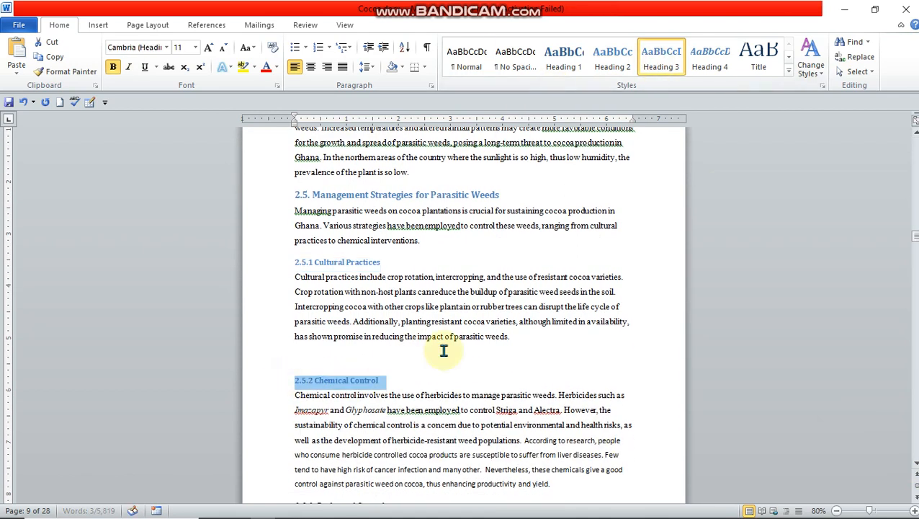
# Step: Apply the Heading 3 style to the "2.5.3. Biological Control" subsection title
pyautogui.scroll(-15, 915, 459)
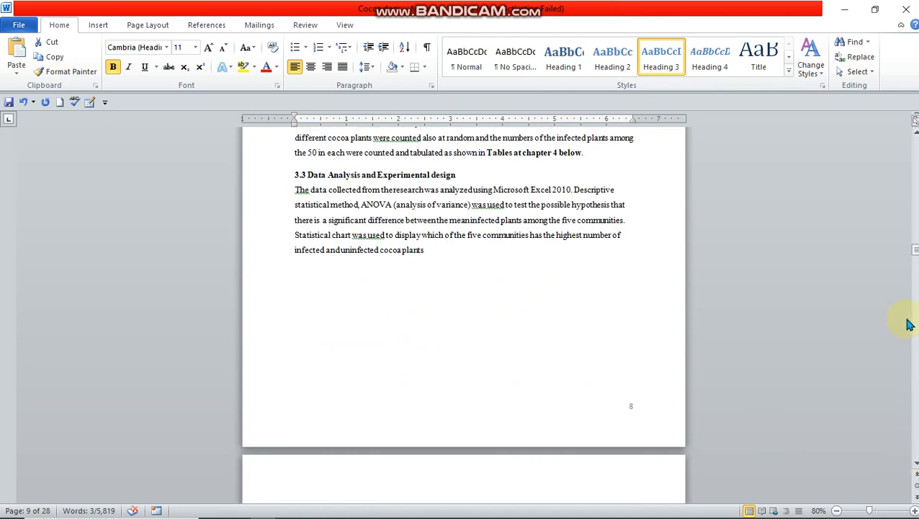
pyautogui.scroll(5, 914, 131)
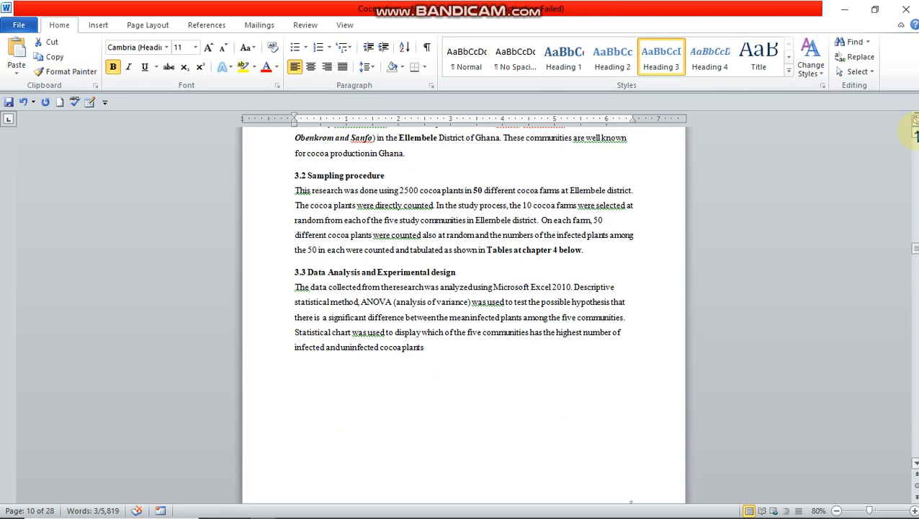
pyautogui.scroll(5, 913, 131)
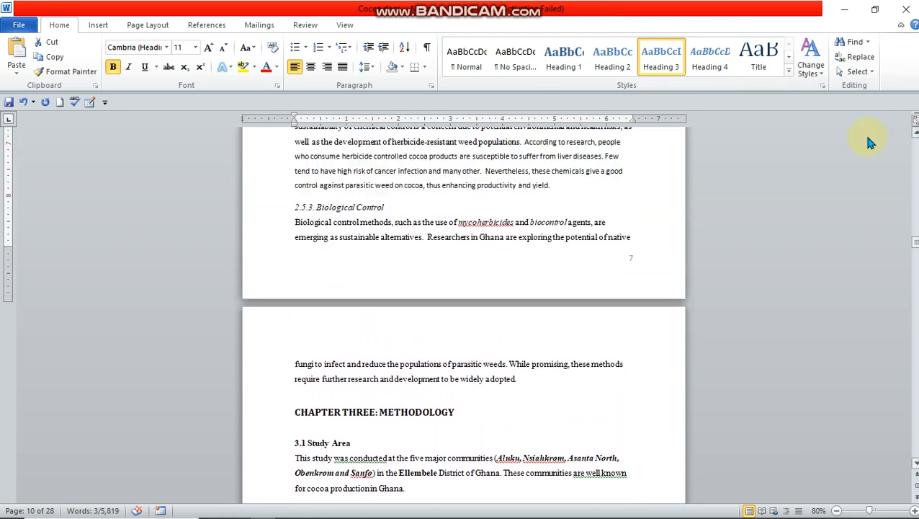
pyautogui.moveTo(294, 261); pyautogui.dragTo(385, 260)
pyautogui.click(660, 54)
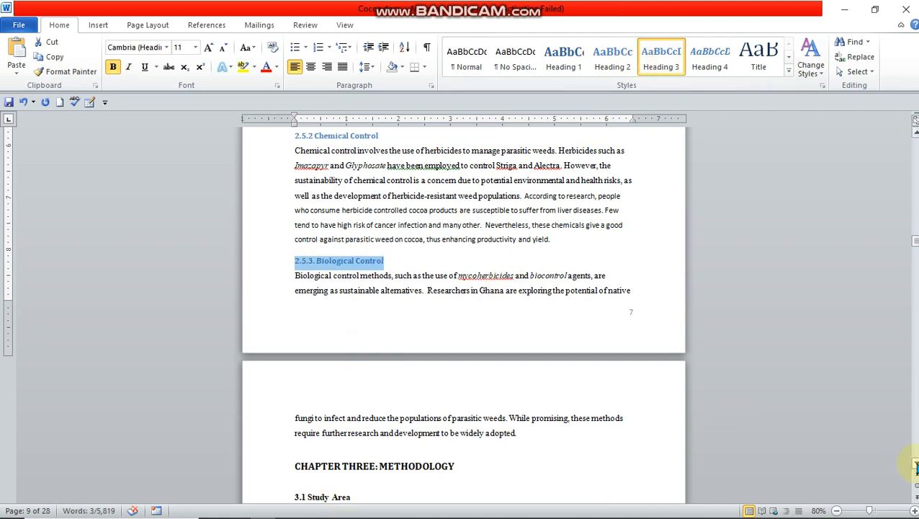
# Step: Apply the Heading 1 style to the "CHAPTER THREE: METHODOLOGY" title
pyautogui.scroll(-4, 913, 466)
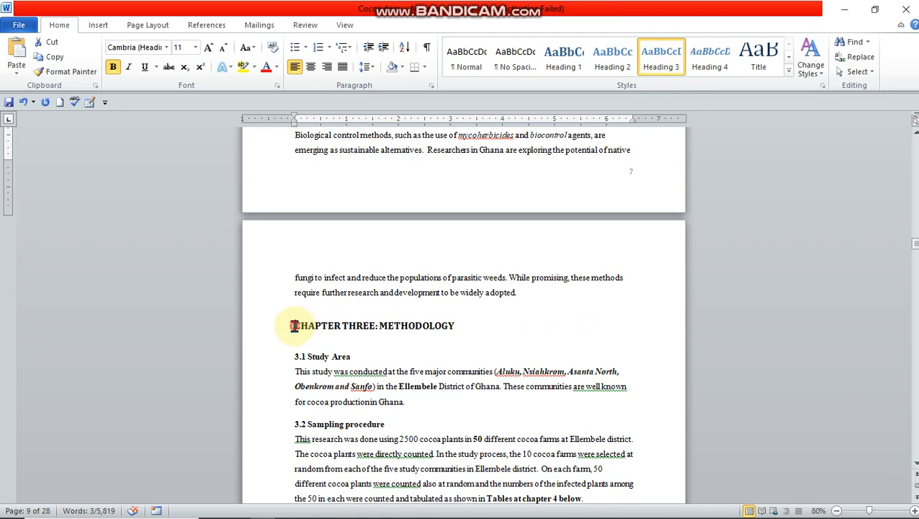
pyautogui.moveTo(296, 325); pyautogui.dragTo(455, 326)
pyautogui.hotkey('ctrl', 'alt', '1')
pyautogui.click(574, 64)
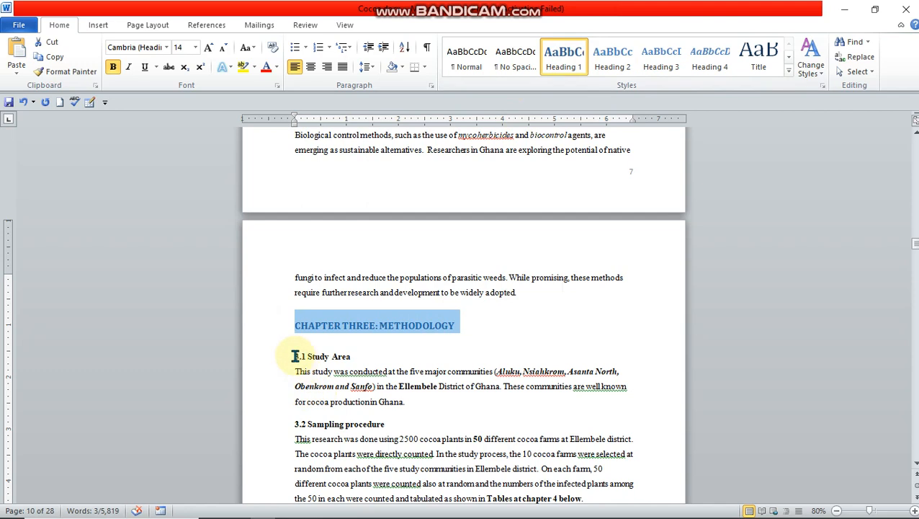
# Step: Apply the Heading 2 style to the section titles "3.1 Study Area" and "3.2 Sampling procedure"
pyautogui.moveTo(295, 356); pyautogui.dragTo(351, 356)
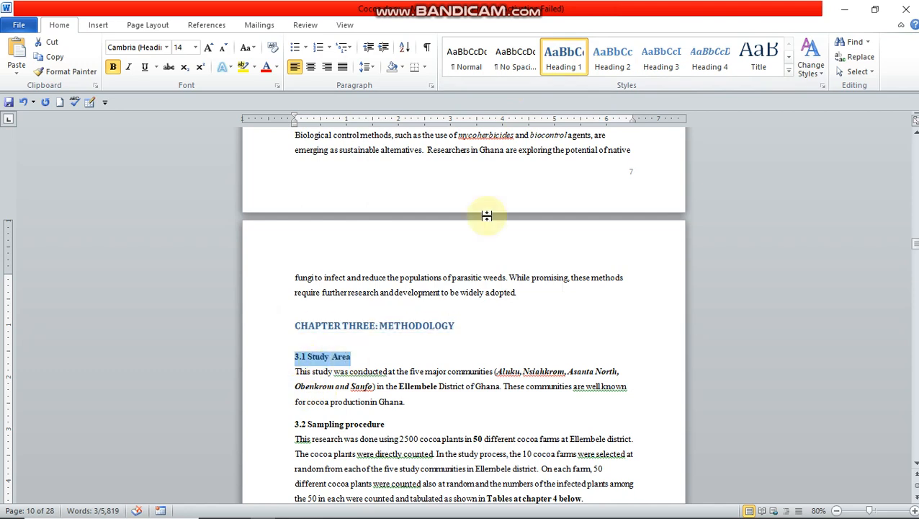
pyautogui.click(612, 67)
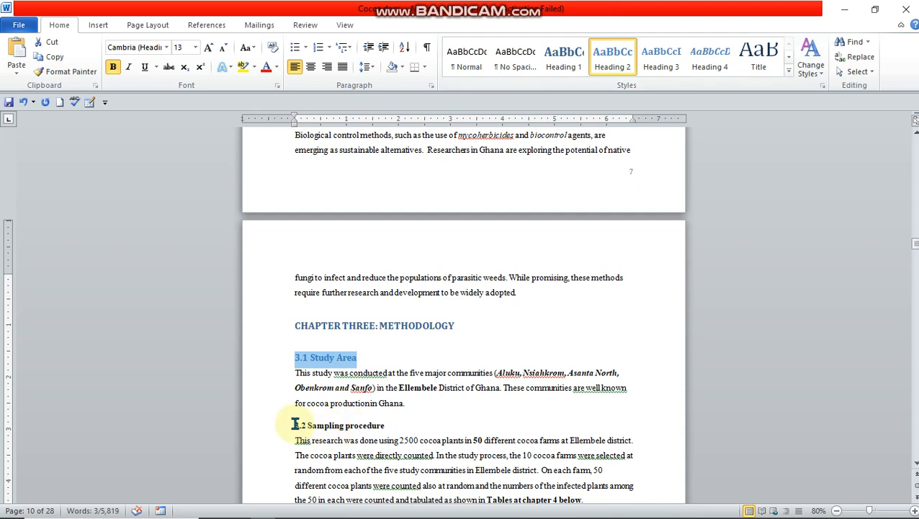
pyautogui.moveTo(293, 425); pyautogui.dragTo(385, 424)
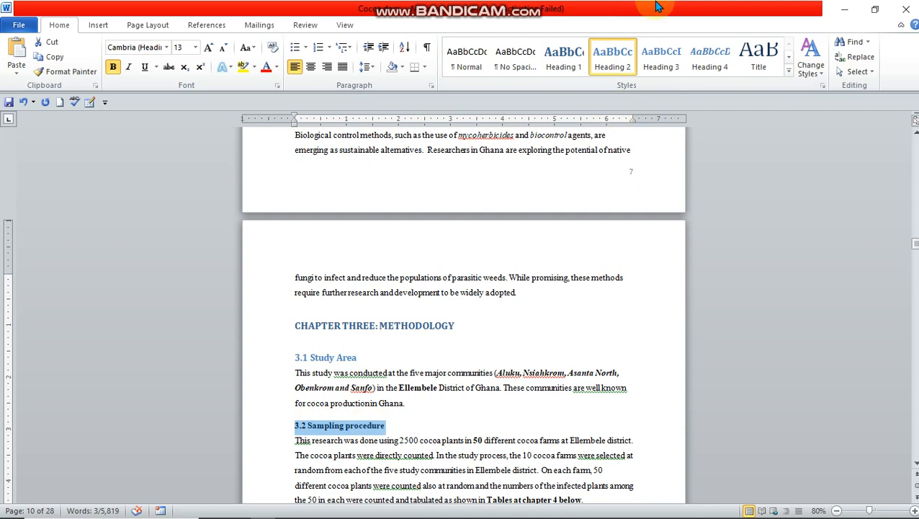
pyautogui.click(610, 67)
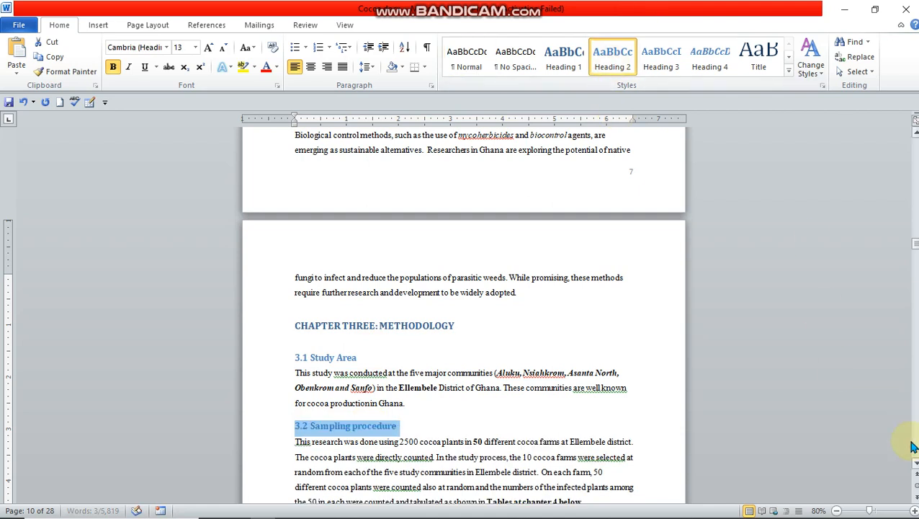
# Step: Apply the Heading 2 style to the "3.3 Data Analysis and Experimental design" section title
pyautogui.scroll(-4, 915, 466)
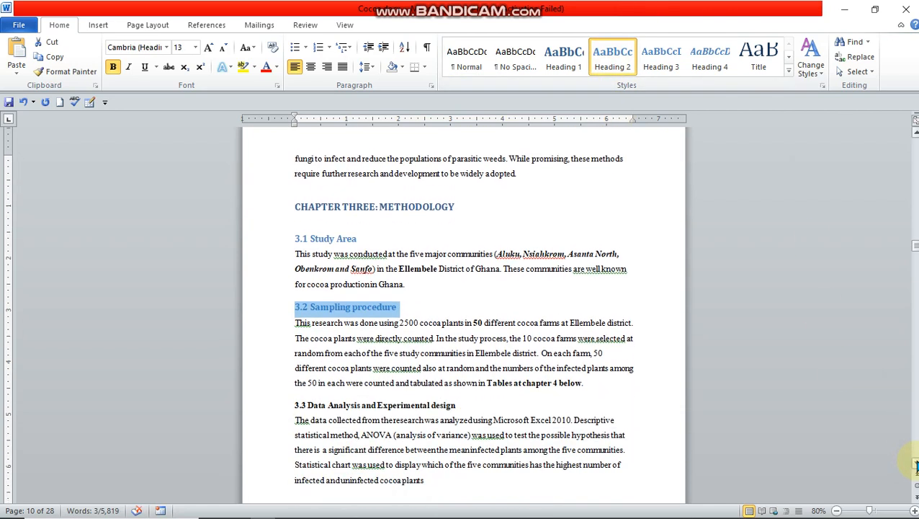
pyautogui.scroll(-1, 915, 467)
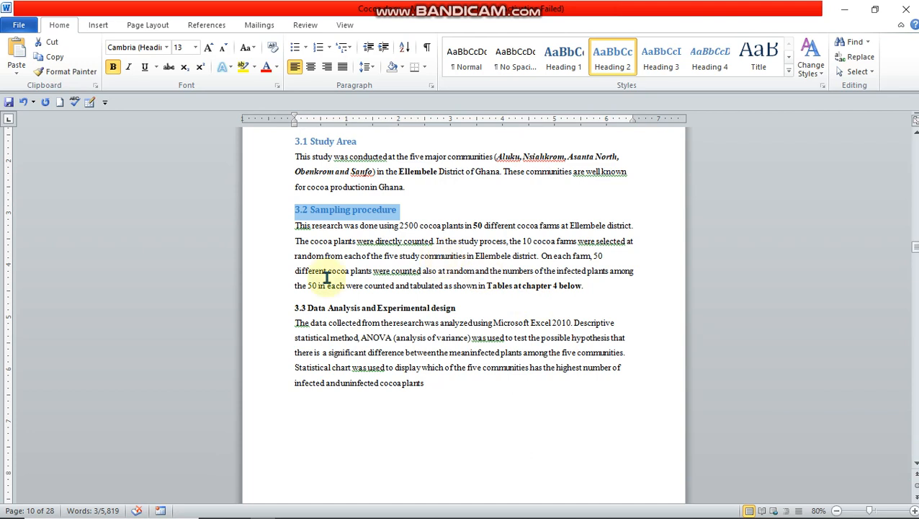
pyautogui.moveTo(292, 307); pyautogui.dragTo(441, 305)
pyautogui.click(612, 54)
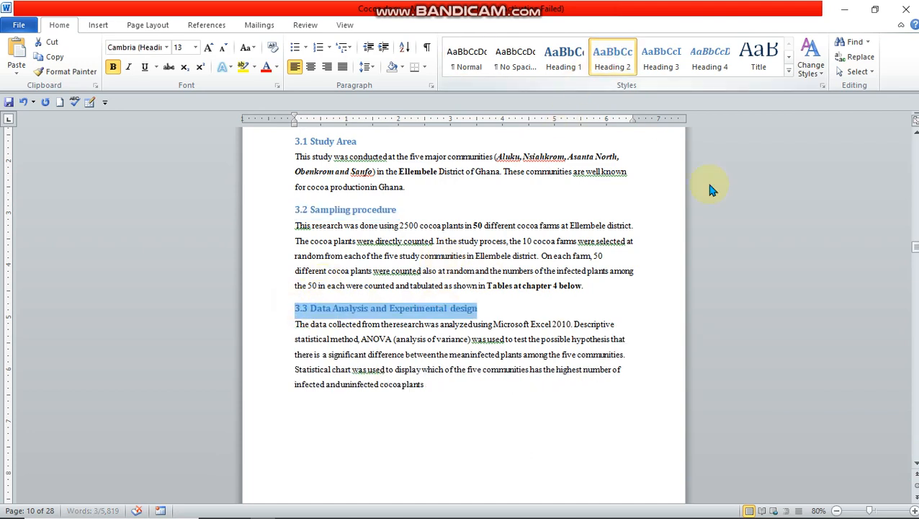
pyautogui.scroll(-5, 915, 467)
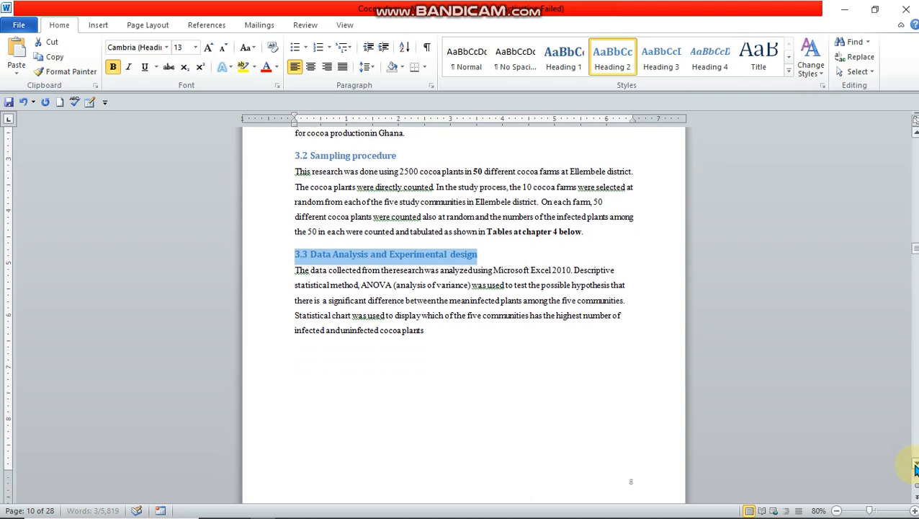
# Step: Apply the Heading 1 style to the "CHAPTER FOUR : RESULTS" title
pyautogui.scroll(-6, 915, 467)
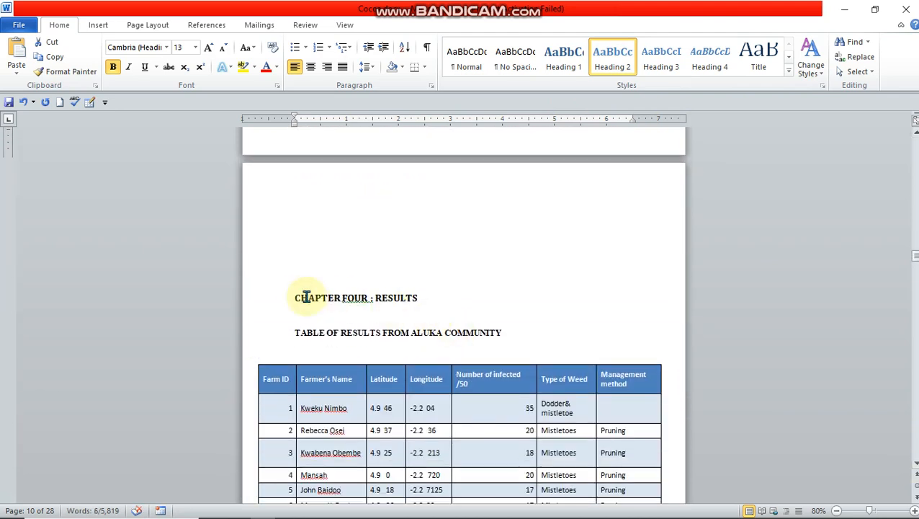
pyautogui.moveTo(295, 298); pyautogui.dragTo(420, 298)
pyautogui.click(565, 63)
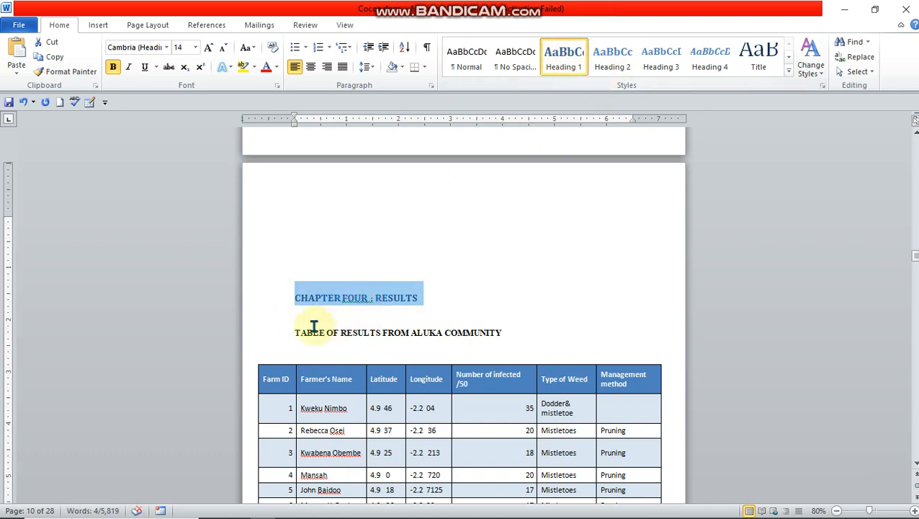
# Step: Apply the Heading 2 style to the "TABLE OF RESULTS FROM ALUKA COMMUNITY" and "TABLE OF RESULTS FROM NSIAKROM COMMUNITY" titles
pyautogui.moveTo(294, 334); pyautogui.dragTo(484, 331)
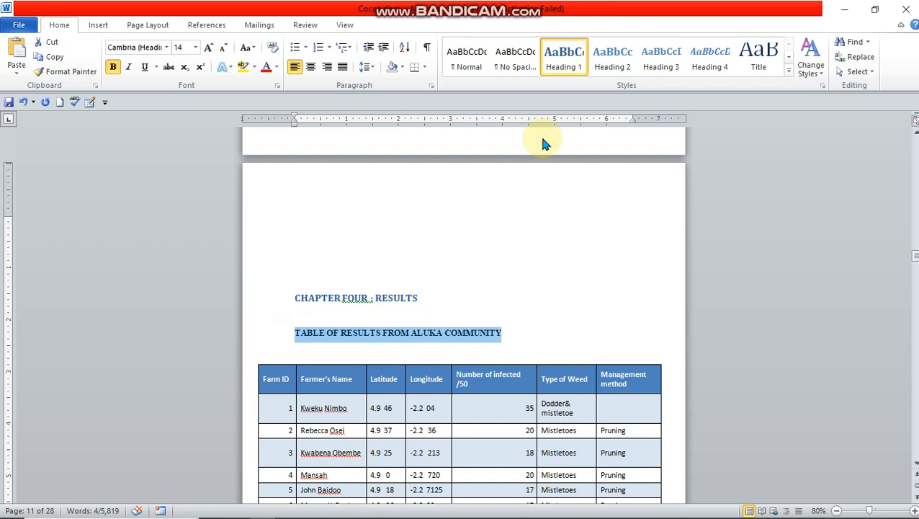
pyautogui.click(609, 65)
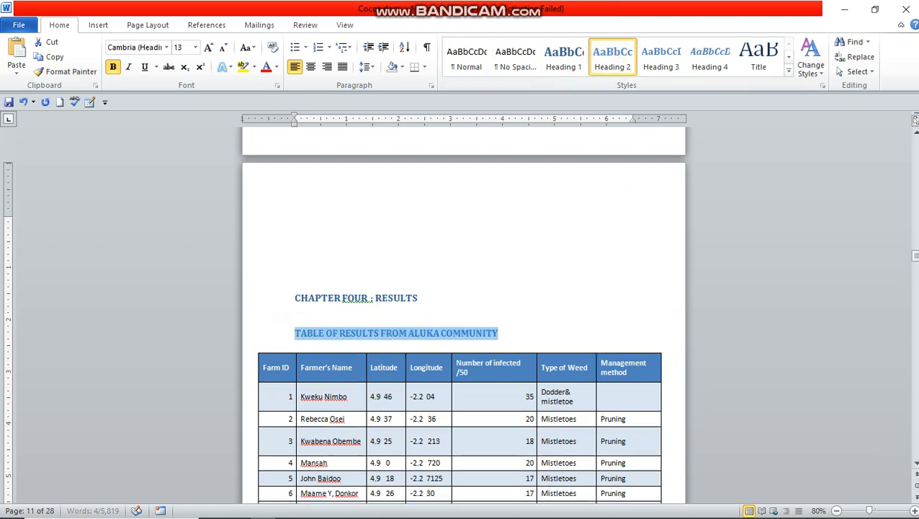
pyautogui.scroll(-5, 913, 465)
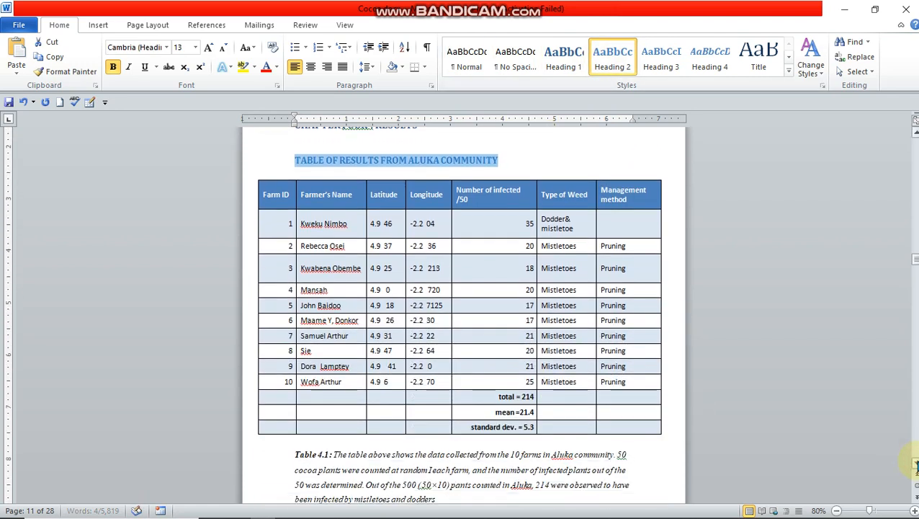
pyautogui.scroll(-5, 913, 465)
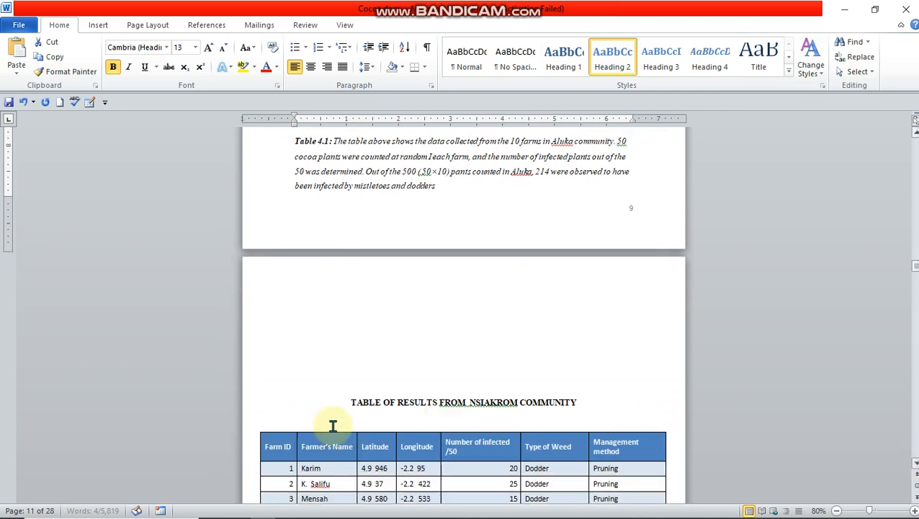
pyautogui.moveTo(346, 381); pyautogui.dragTo(574, 386)
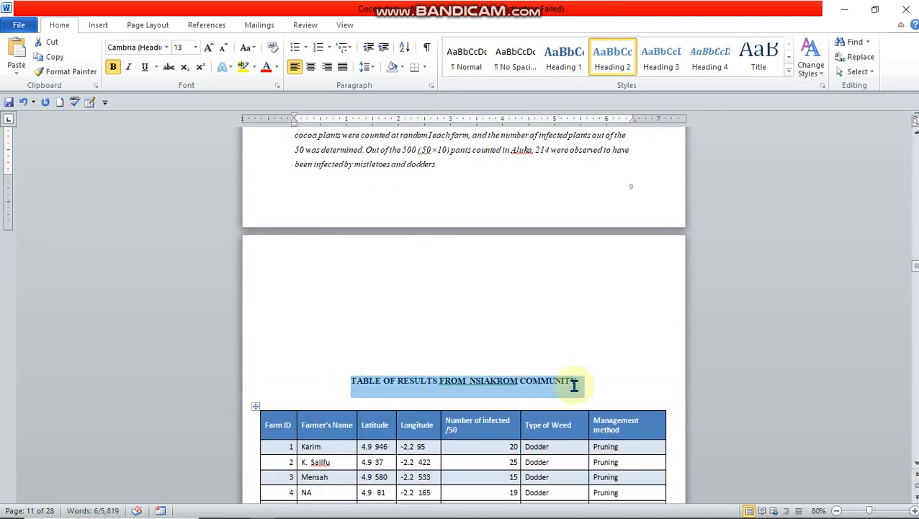
pyautogui.click(618, 71)
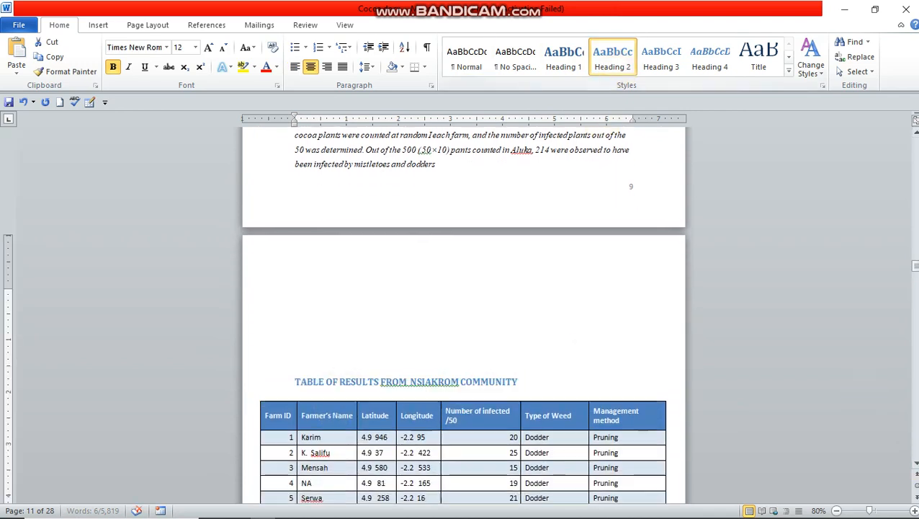
# Step: Apply the Heading 2 style to the "TABLE OF RESULTS FROM SANFO COMMUNITY" title
pyautogui.click(915, 463)
pyautogui.click(914, 463)
pyautogui.scroll(-8, 913, 463)
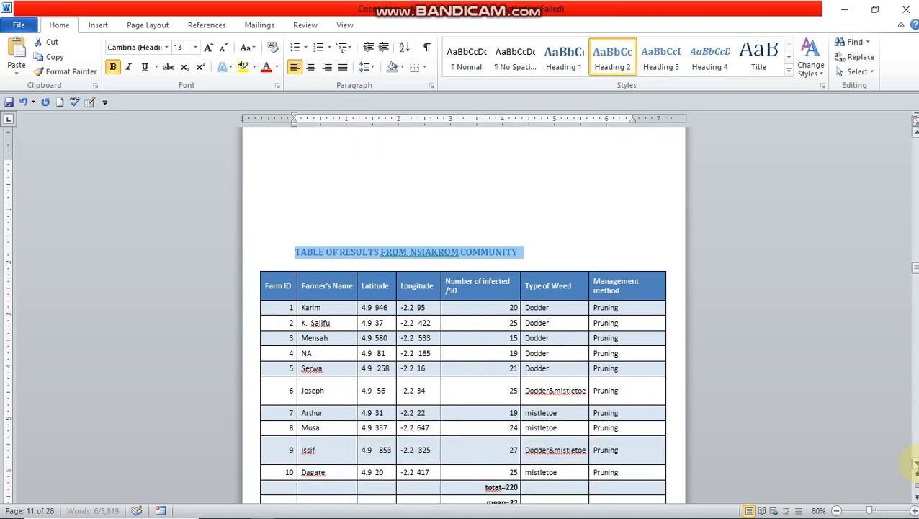
pyautogui.scroll(-8, 914, 463)
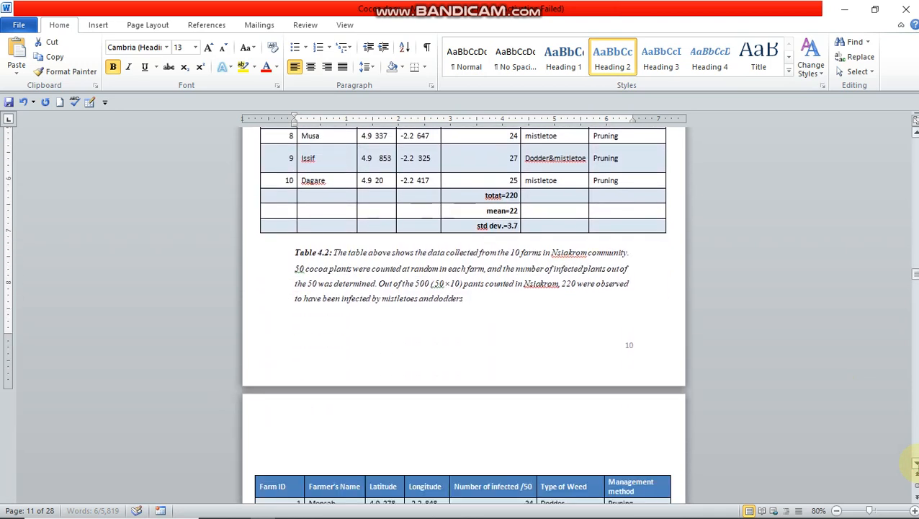
pyautogui.scroll(-2, 915, 463)
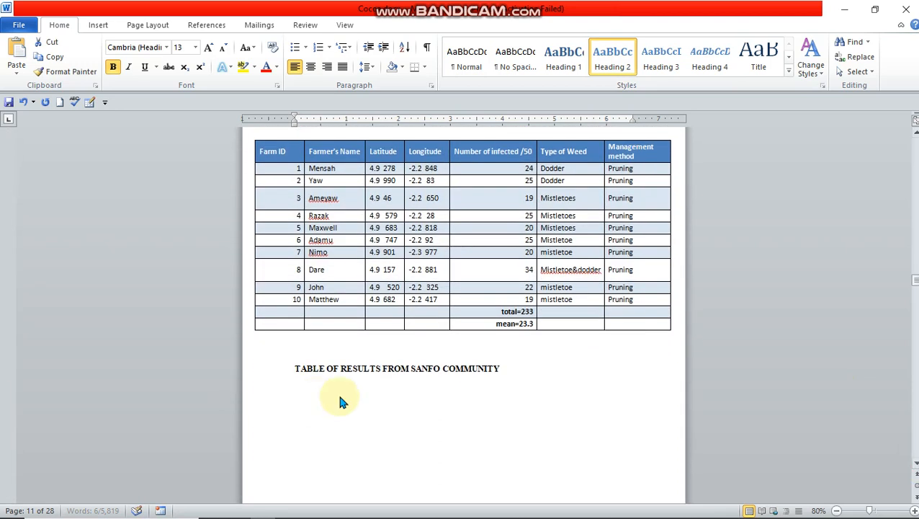
pyautogui.moveTo(294, 368); pyautogui.dragTo(498, 370)
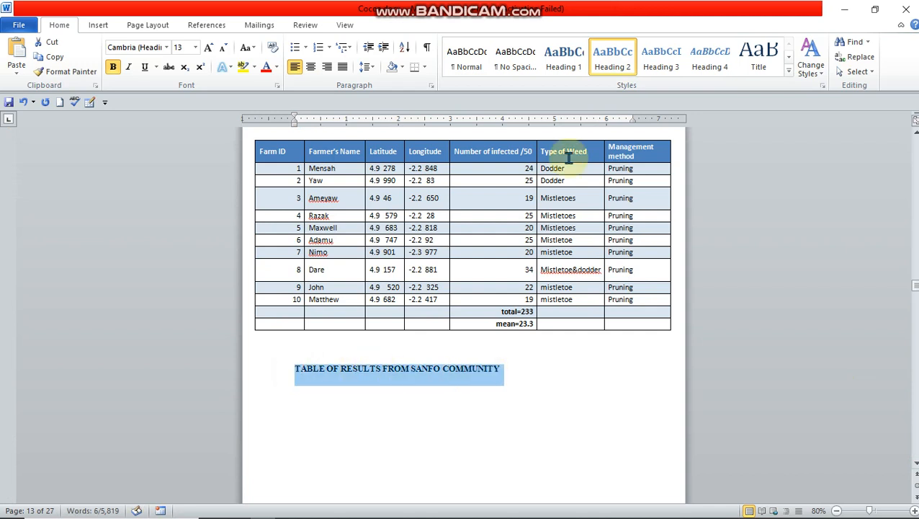
pyautogui.click(621, 62)
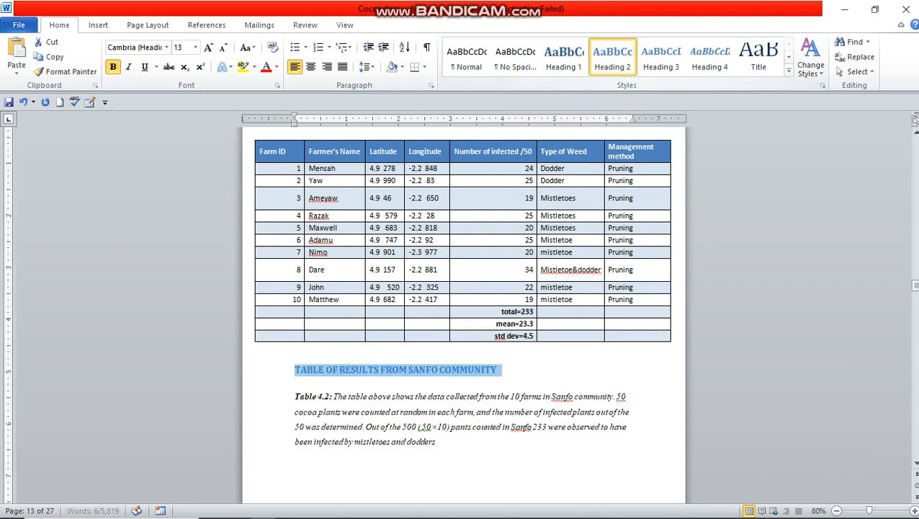
# Step: Apply the Heading 2 style to the "TABLE OF RESULTS FROM OBENKROM COMMUNITY" title
pyautogui.scroll(-5, 463, 299)
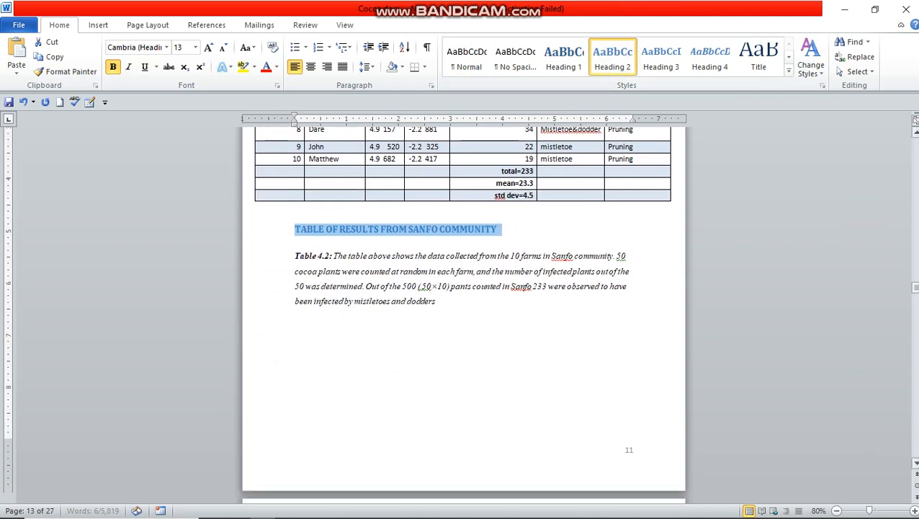
pyautogui.scroll(-5, 463, 299)
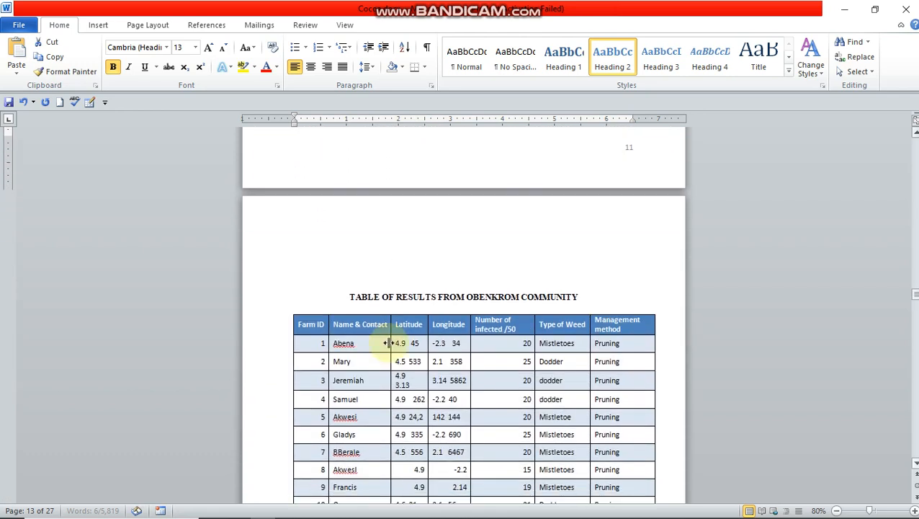
pyautogui.moveTo(348, 296); pyautogui.dragTo(557, 296)
pyautogui.click(612, 59)
# Step: Apply the Heading 2 style to the "TABLE OF RESULTS FROM ASANTA NORTH COMMUNITY" title
pyautogui.scroll(-6, 463, 317)
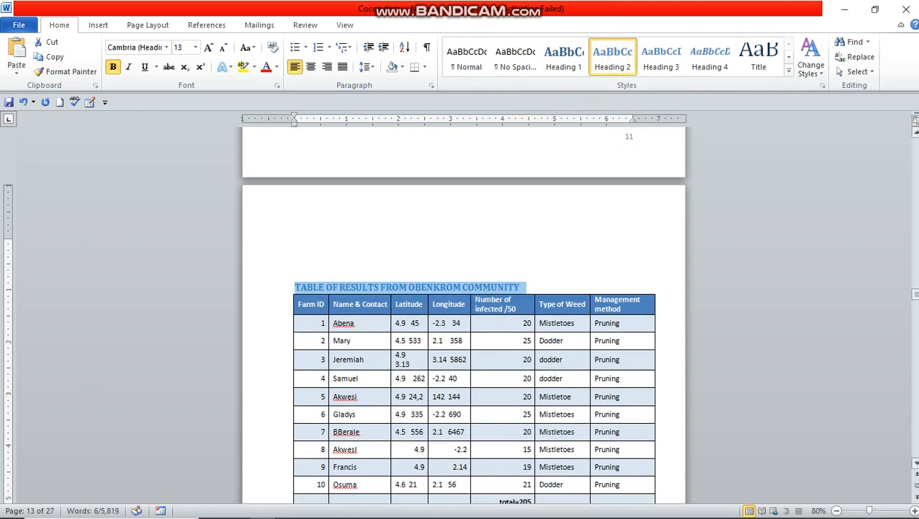
pyautogui.scroll(-6, 392, 335)
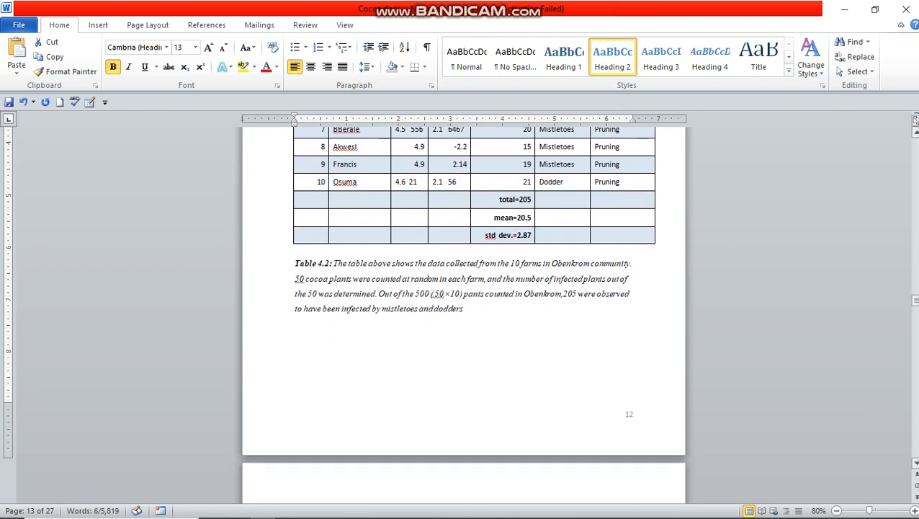
pyautogui.click(340, 390)
pyautogui.keyDown('shift'); pyautogui.click(583, 388); pyautogui.keyUp('shift')
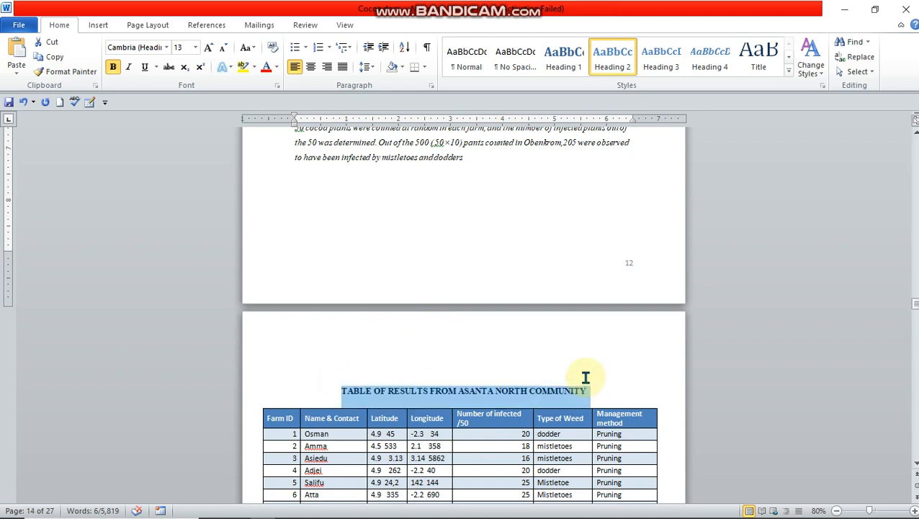
pyautogui.click(612, 56)
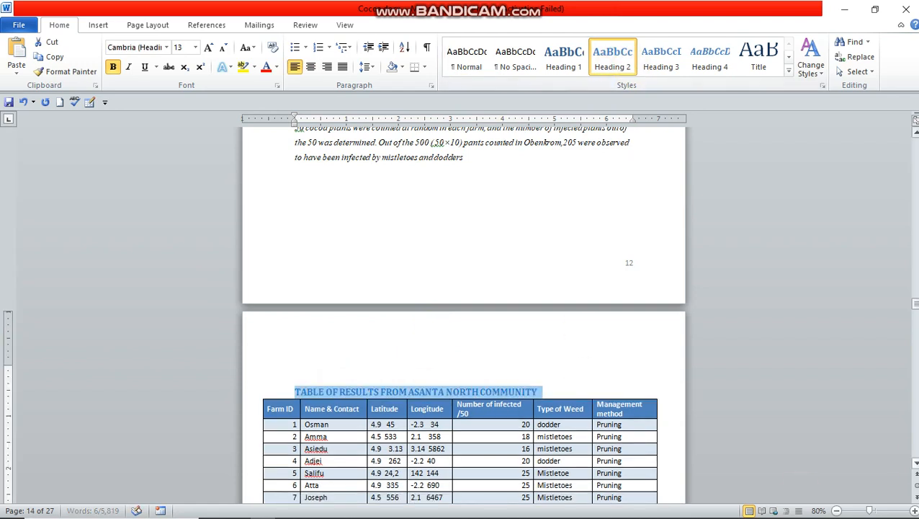
# Step: Apply the Heading 2 style to the "DATA ANALYSIS" title above the total cases chart
pyautogui.click(916, 464)
pyautogui.moveTo(916, 465); pyautogui.dragTo(915, 468)
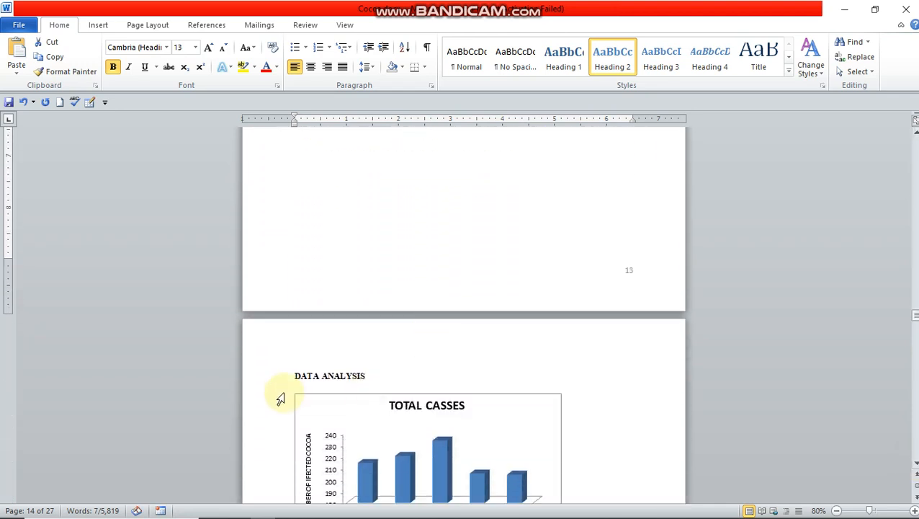
pyautogui.moveTo(292, 371); pyautogui.dragTo(377, 373)
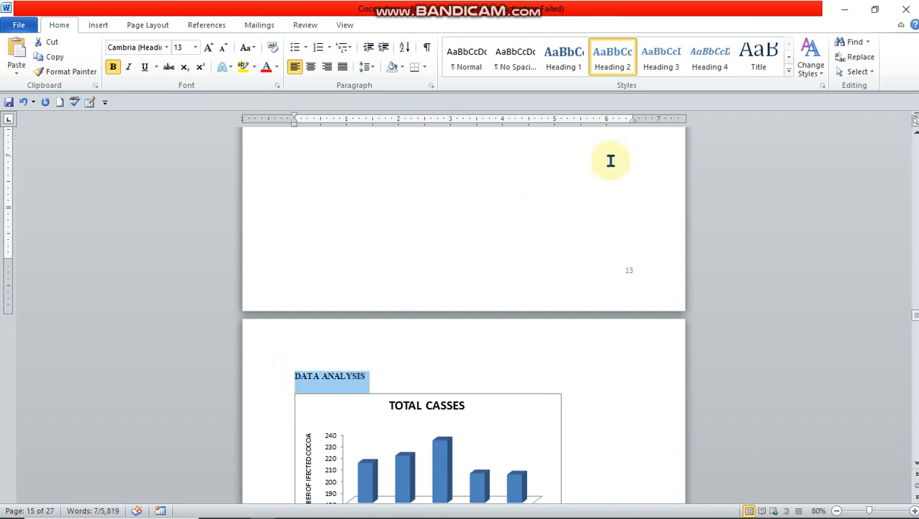
pyautogui.click(614, 70)
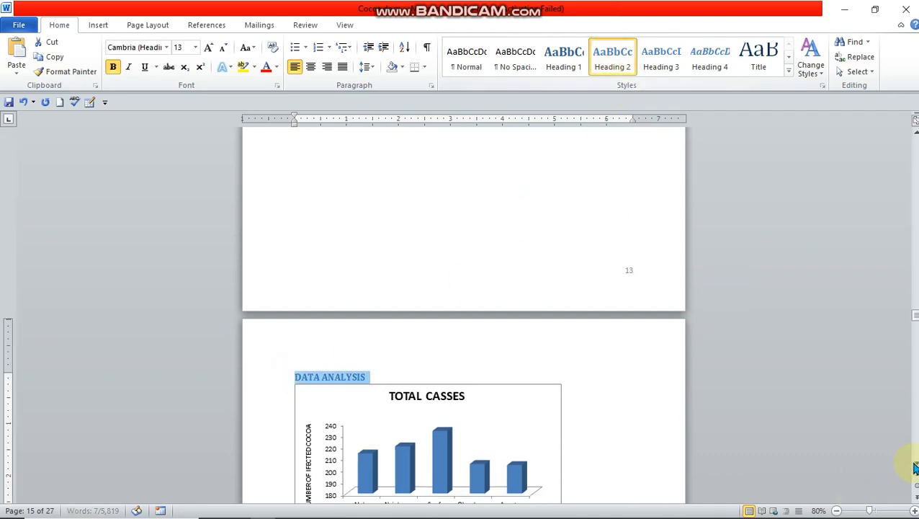
# Step: Apply the Heading 2 style to the "Table for Hypothesis texting" title above the ANOVA table
pyautogui.moveTo(916, 465); pyautogui.dragTo(915, 468)
pyautogui.scroll(-1, 745, 413)
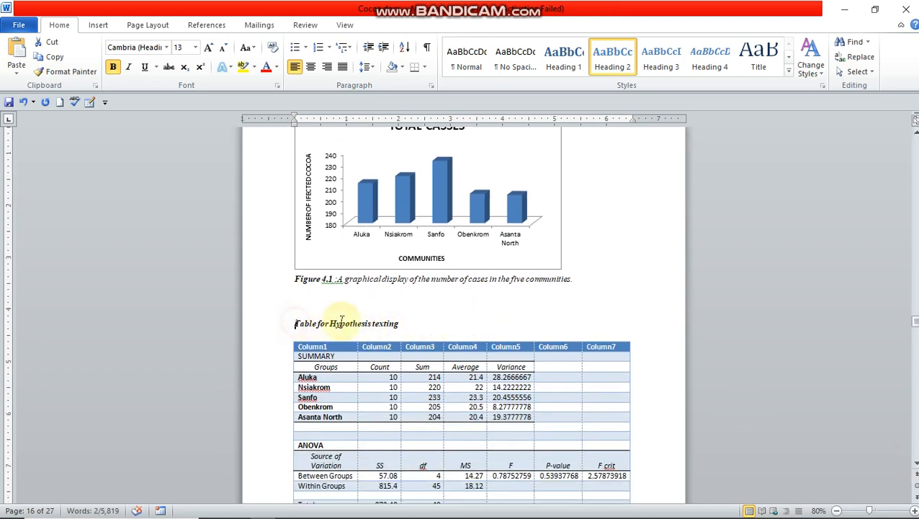
pyautogui.moveTo(296, 322); pyautogui.dragTo(397, 321)
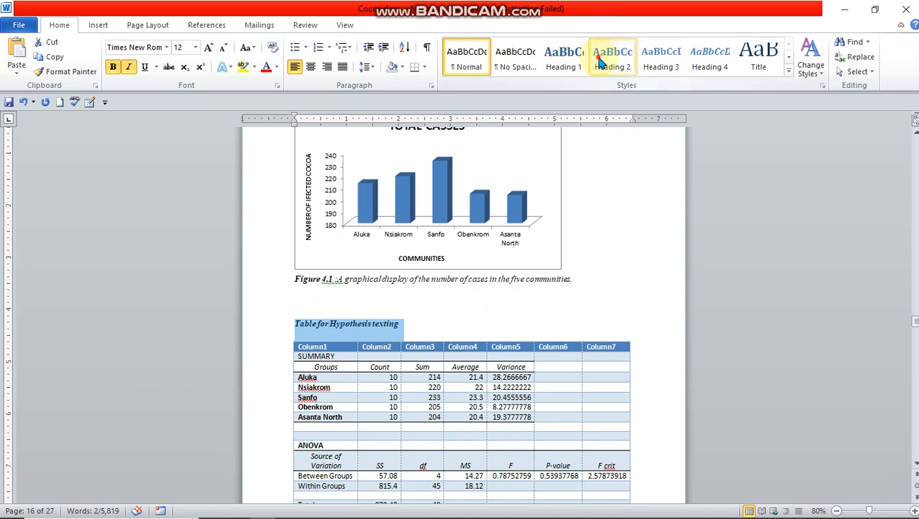
# Step: Apply the Heading 1 style to the "CHAPTER 5: DISCUSSION" title
pyautogui.click(916, 463)
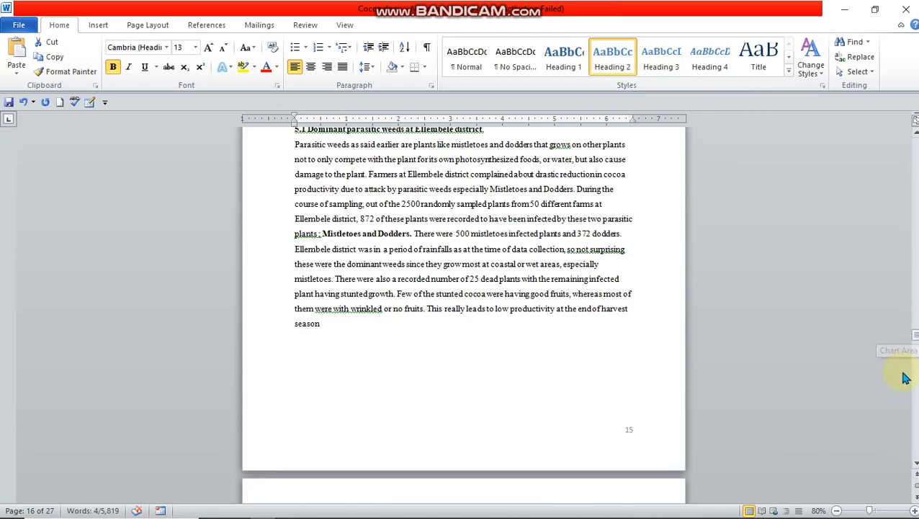
pyautogui.scroll(5, 916, 144)
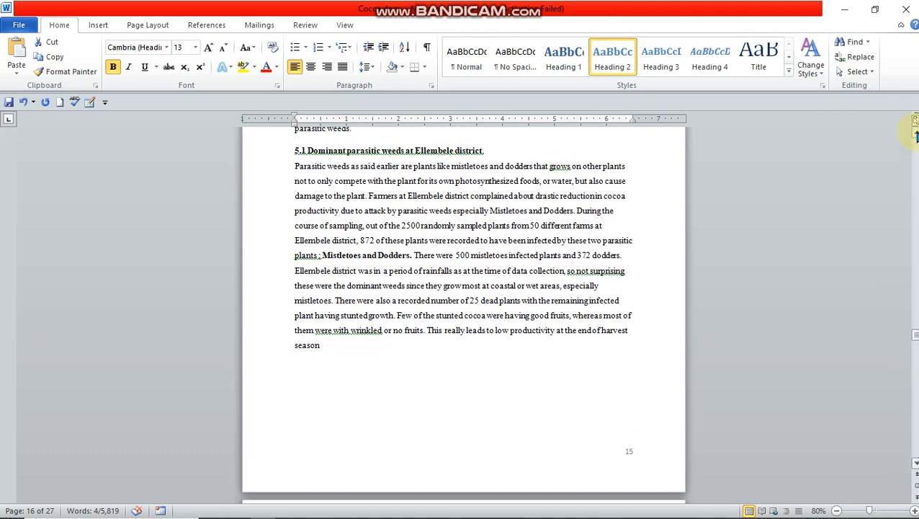
pyautogui.scroll(10, 915, 134)
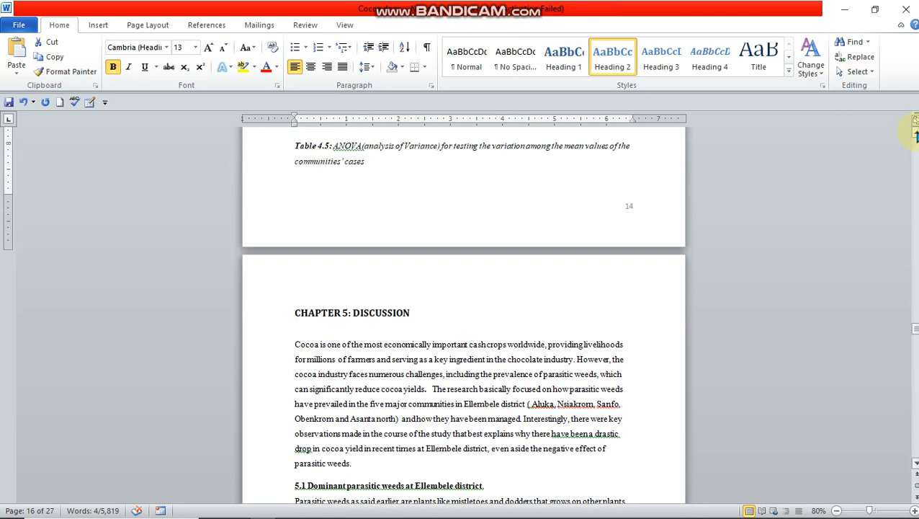
pyautogui.scroll(2, 916, 134)
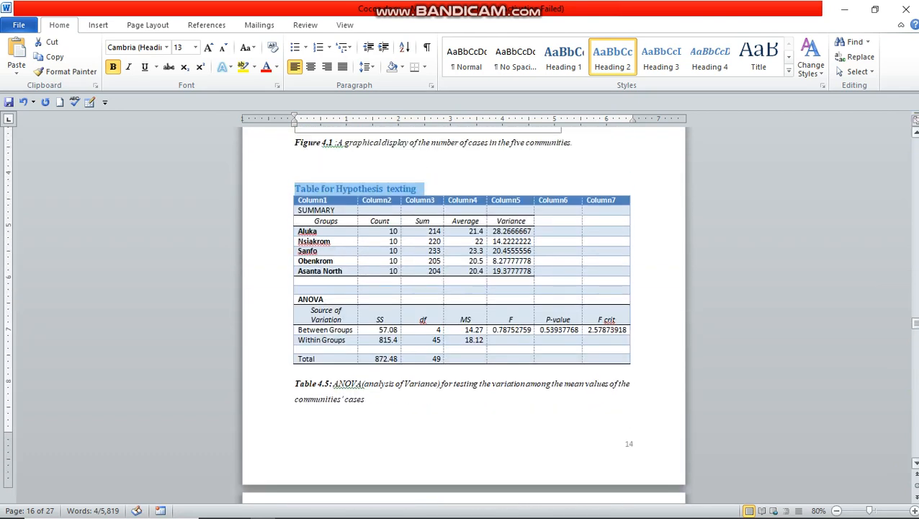
pyautogui.scroll(-7, 916, 466)
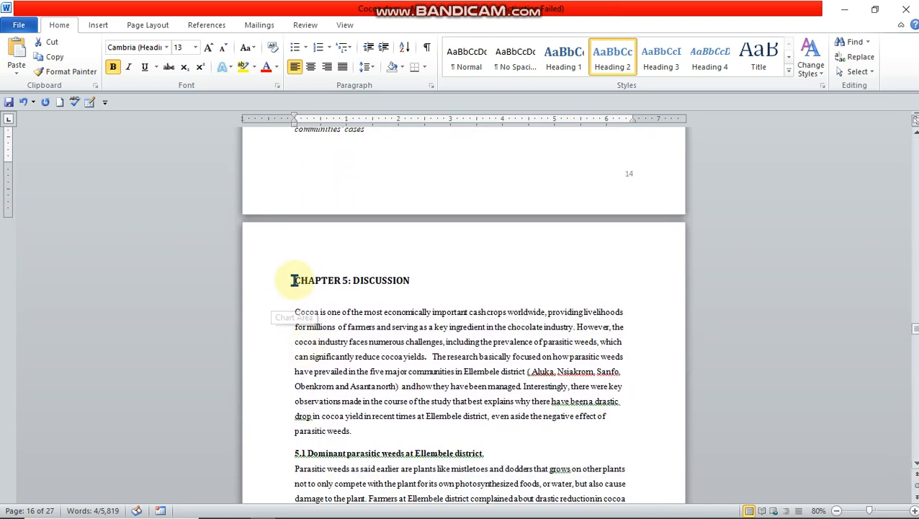
pyautogui.moveTo(294, 280); pyautogui.dragTo(397, 286)
pyautogui.click(573, 67)
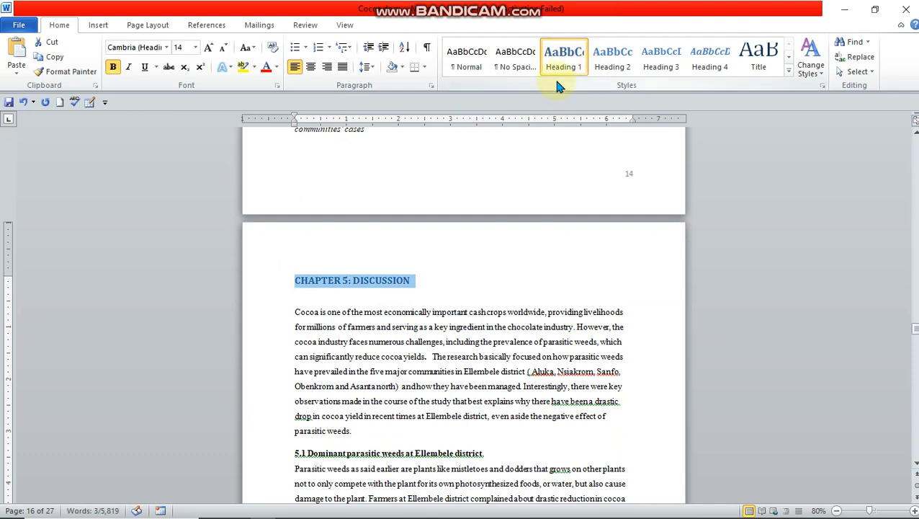
# Step: Apply the Heading 2 style to the section titles "5.1 Dominant parasitic weeds at Ellembele district" and "5.2 Management practices"
pyautogui.moveTo(296, 454); pyautogui.dragTo(484, 453)
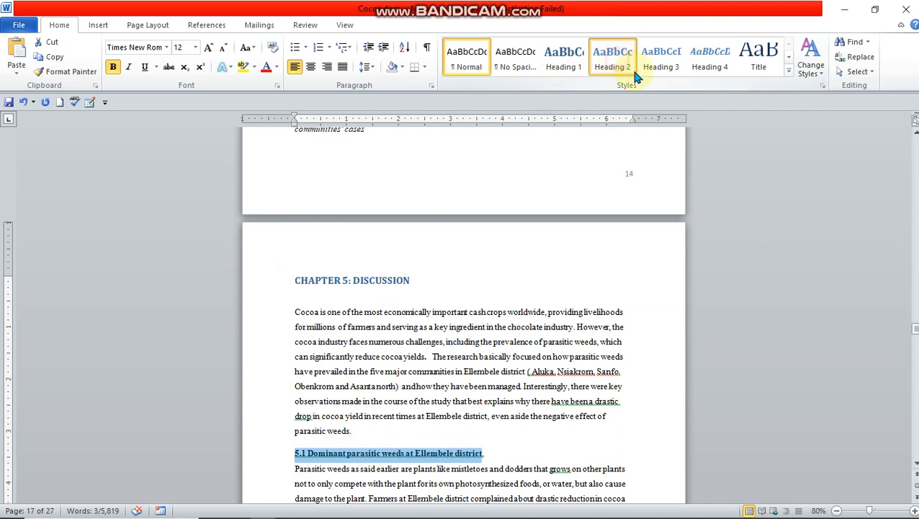
pyautogui.click(614, 61)
pyautogui.scroll(-3, 915, 458)
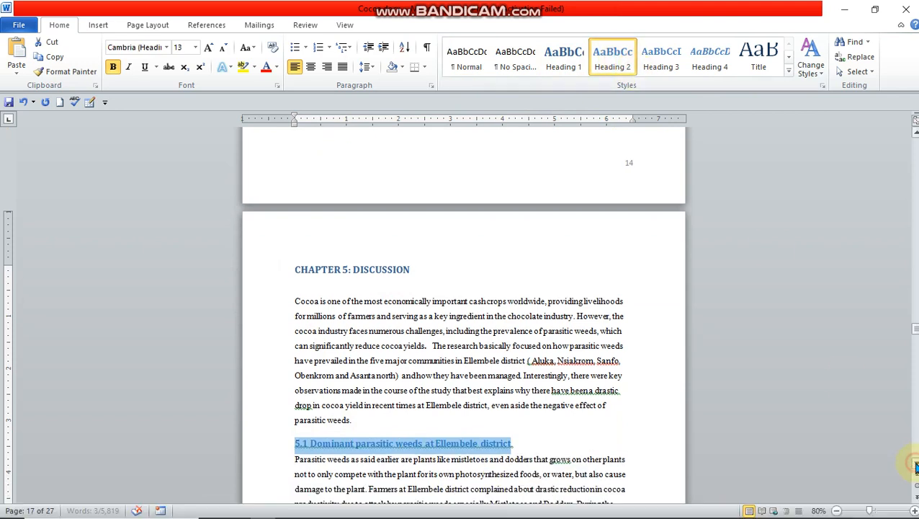
pyautogui.scroll(-6, 915, 466)
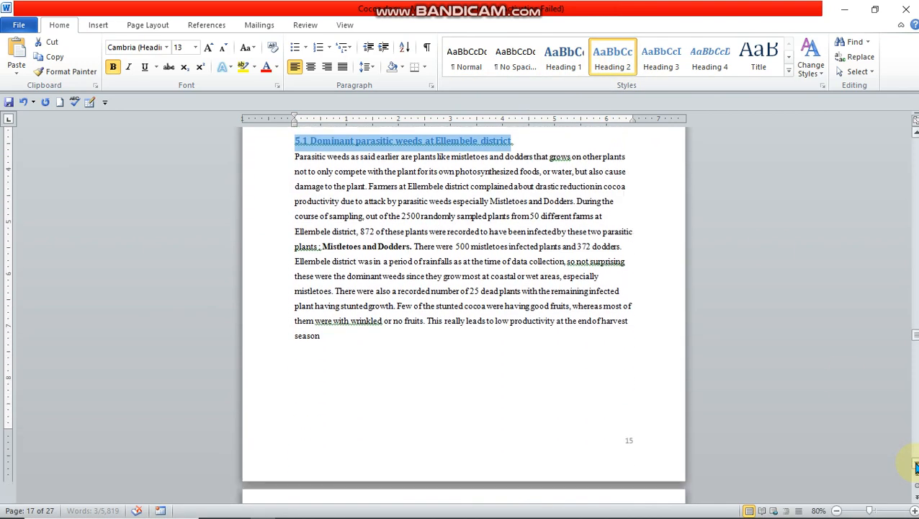
pyautogui.scroll(-7, 915, 466)
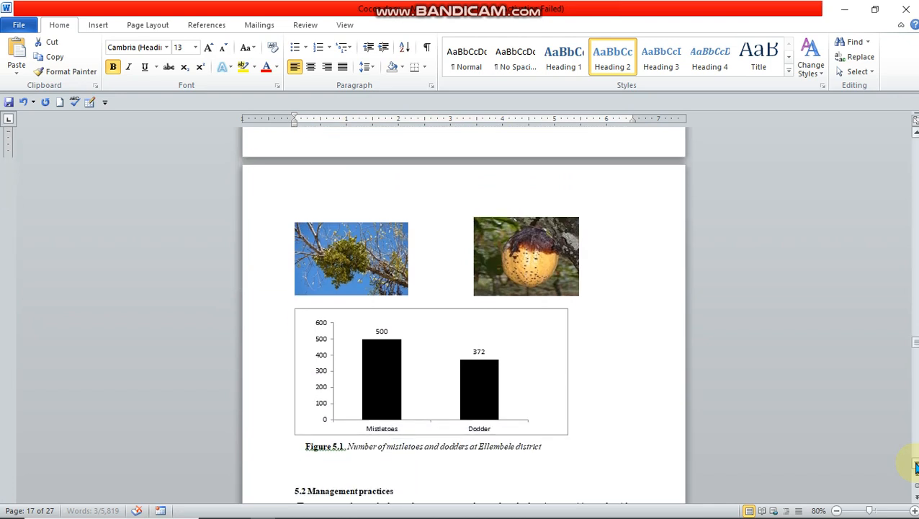
pyautogui.moveTo(295, 361); pyautogui.dragTo(407, 360)
pyautogui.click(613, 58)
pyautogui.scroll(-3, 857, 474)
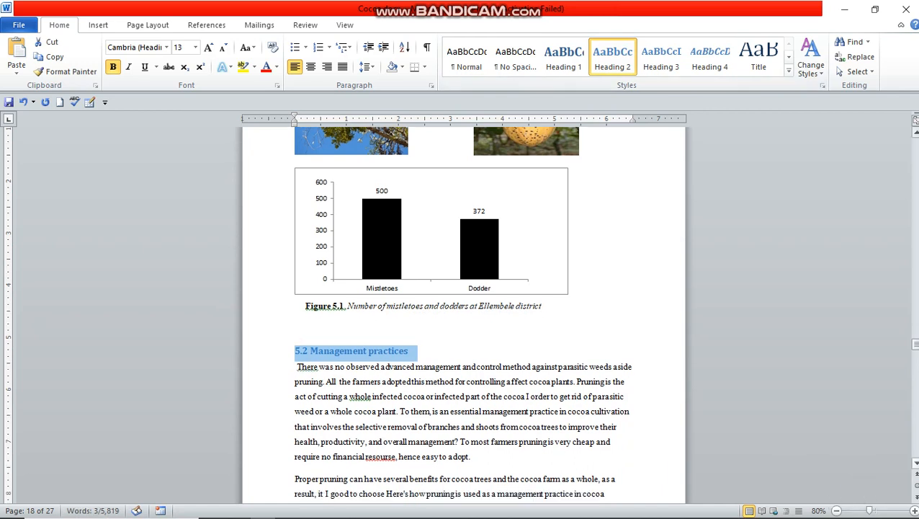
# Step: Apply the Heading 2 style to the section title "5.3 Comparison of parasitic weeds in the five communities"
pyautogui.scroll(-8, 459, 314)
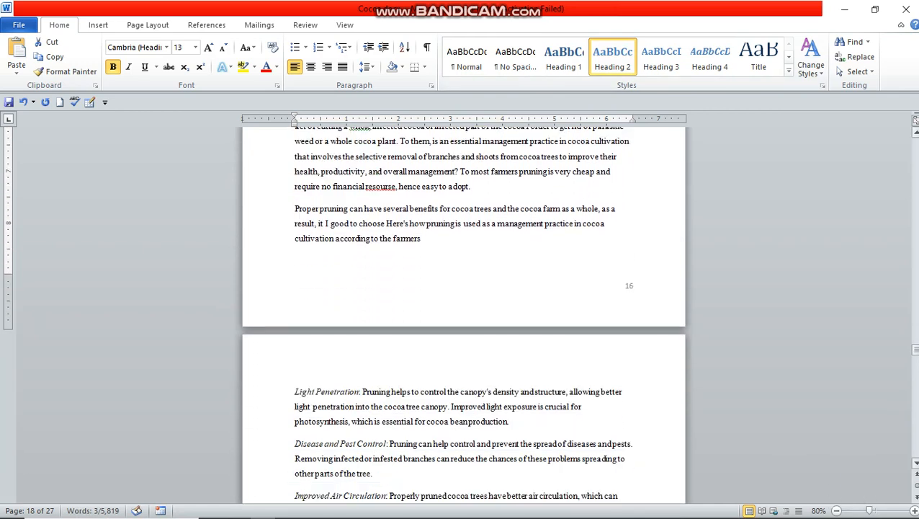
pyautogui.scroll(-9, 464, 314)
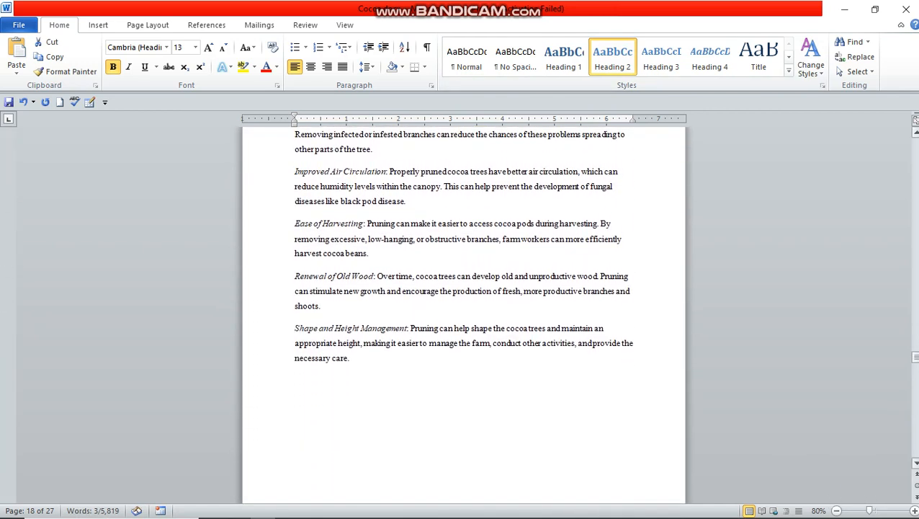
pyautogui.scroll(-8, 464, 314)
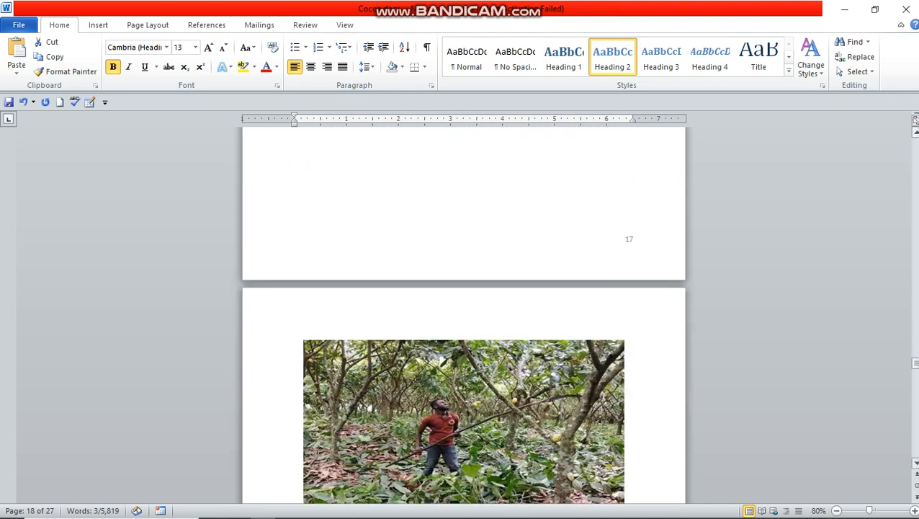
pyautogui.scroll(-2, 915, 464)
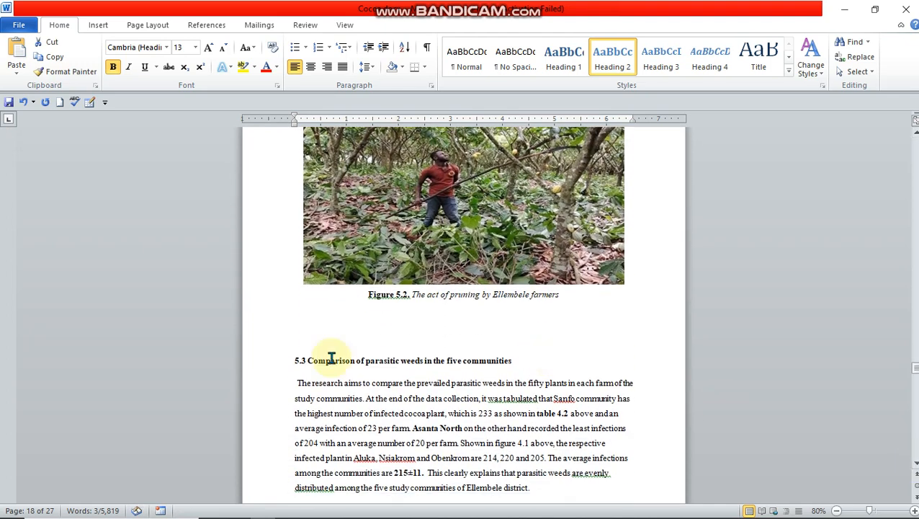
pyautogui.moveTo(291, 360); pyautogui.dragTo(494, 361)
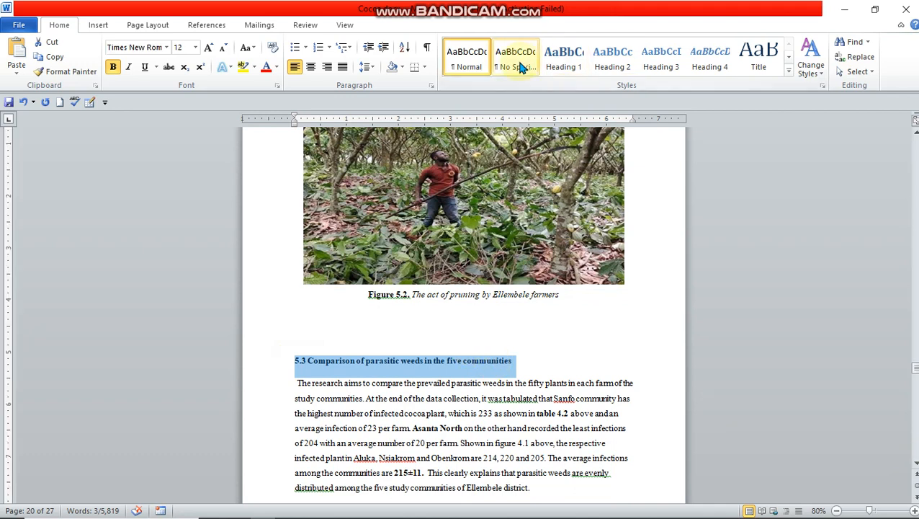
pyautogui.click(613, 58)
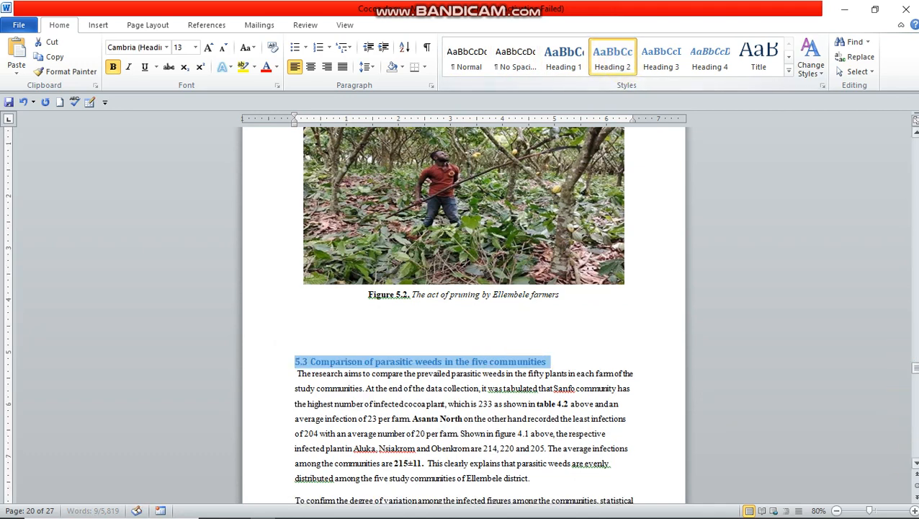
# Step: Apply the Heading 1 style to the "CHAPTER SIX : CONCLUSION AND RECOMMENDATIONS" title
pyautogui.scroll(-5, 915, 464)
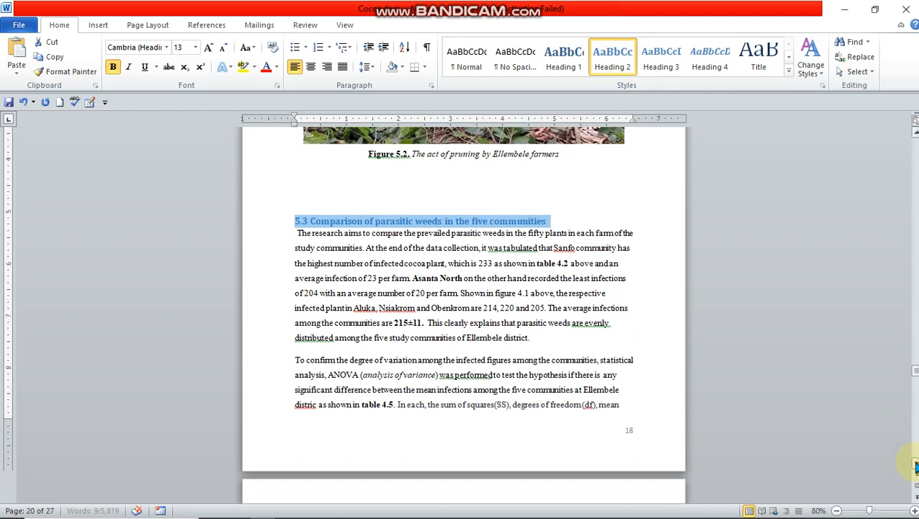
pyautogui.scroll(-8, 915, 464)
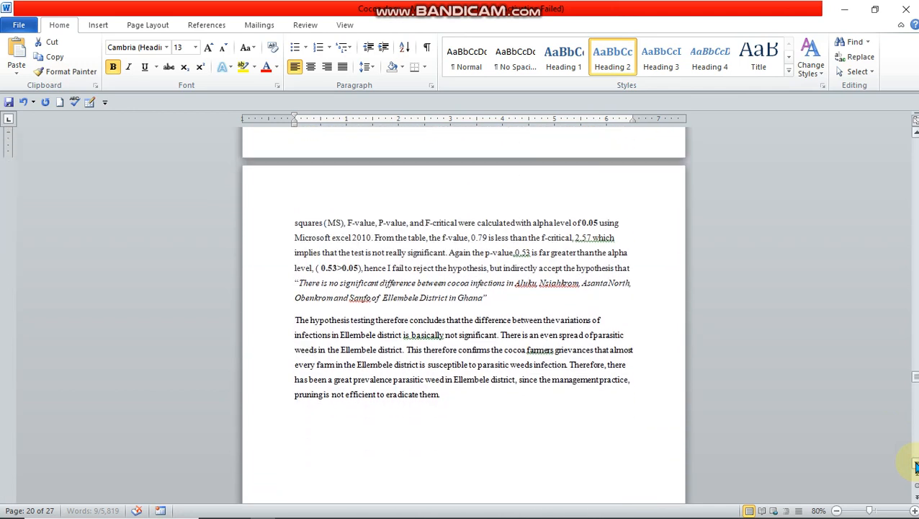
pyautogui.scroll(-5, 916, 465)
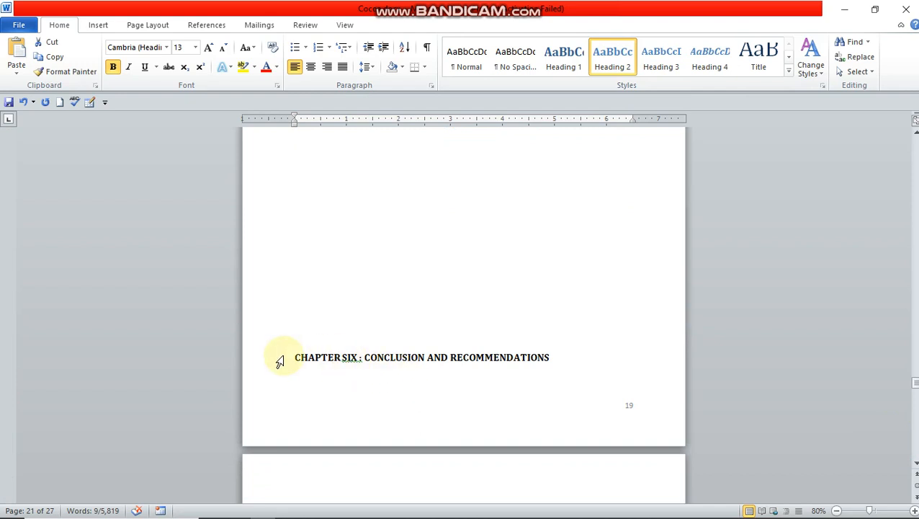
pyautogui.moveTo(288, 354); pyautogui.dragTo(554, 359)
pyautogui.click(572, 70)
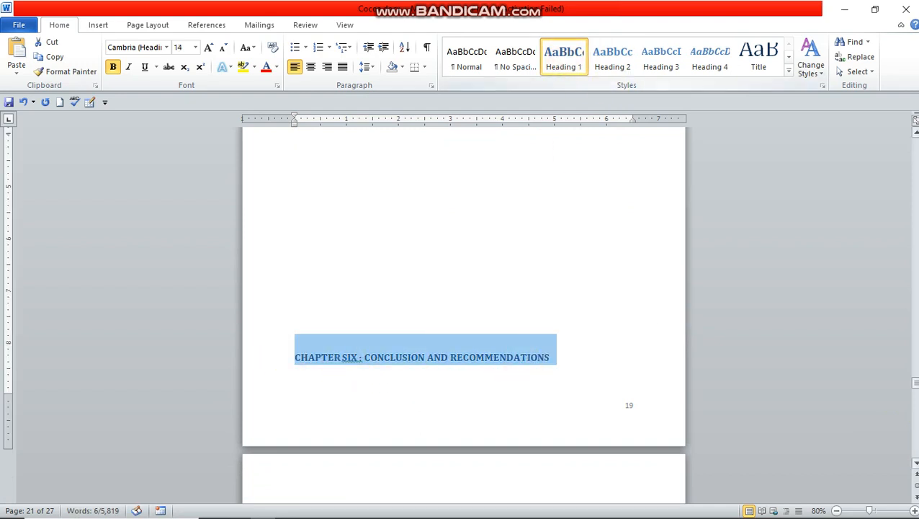
# Step: Apply the Heading 1 style to the "REFERENCES" title above the reference list
pyautogui.click(915, 463)
pyautogui.click(915, 464)
pyautogui.scroll(-8, 914, 467)
pyautogui.scroll(-10, 914, 466)
pyautogui.scroll(-2, 914, 467)
pyautogui.moveTo(290, 332); pyautogui.dragTo(351, 334)
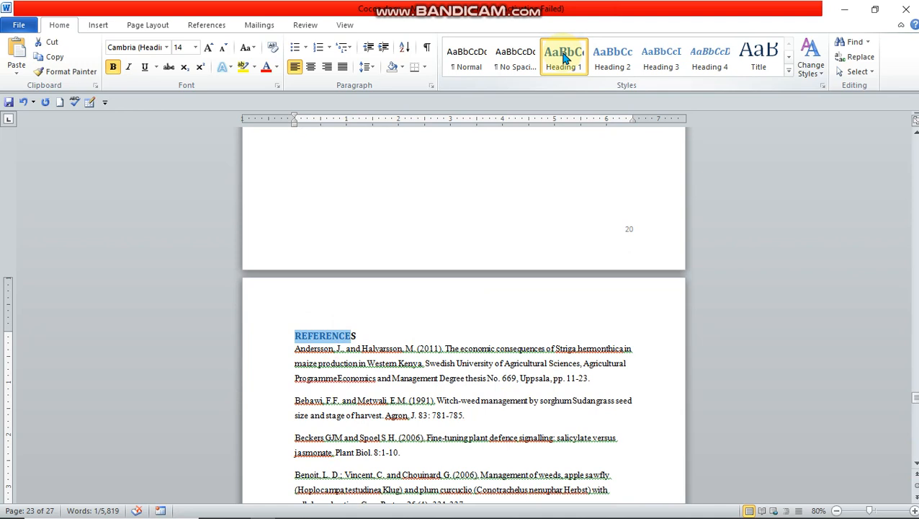
pyautogui.click(564, 58)
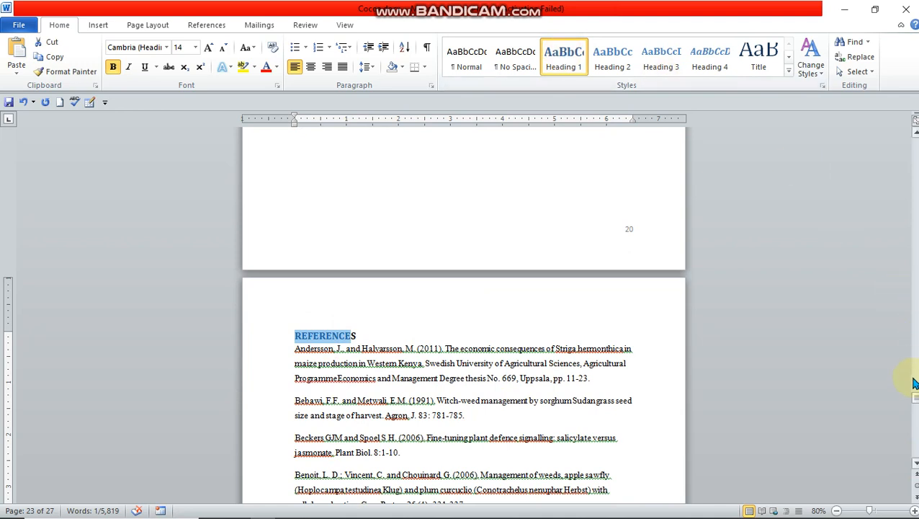
# Step: Left-align the blank line above the ABSTRACT title on the page after the cover page
pyautogui.moveTo(913, 397); pyautogui.dragTo(525, 334)
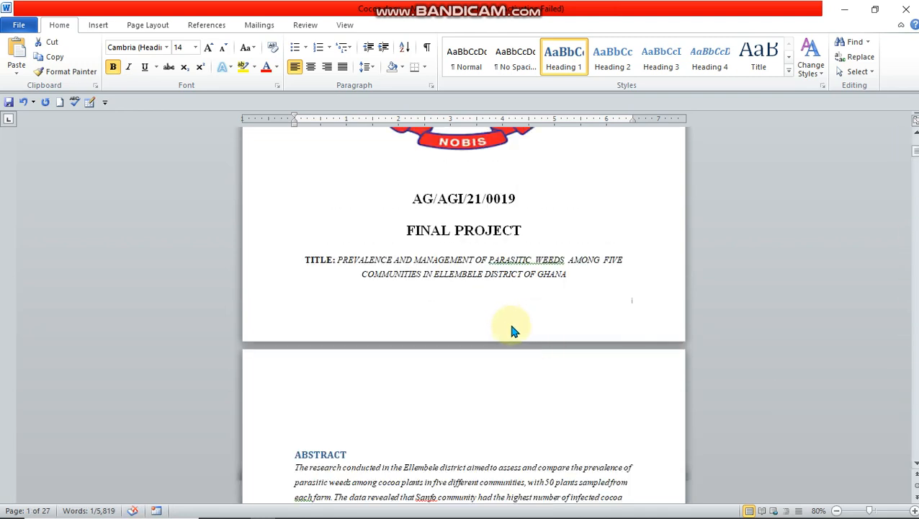
pyautogui.click(319, 392)
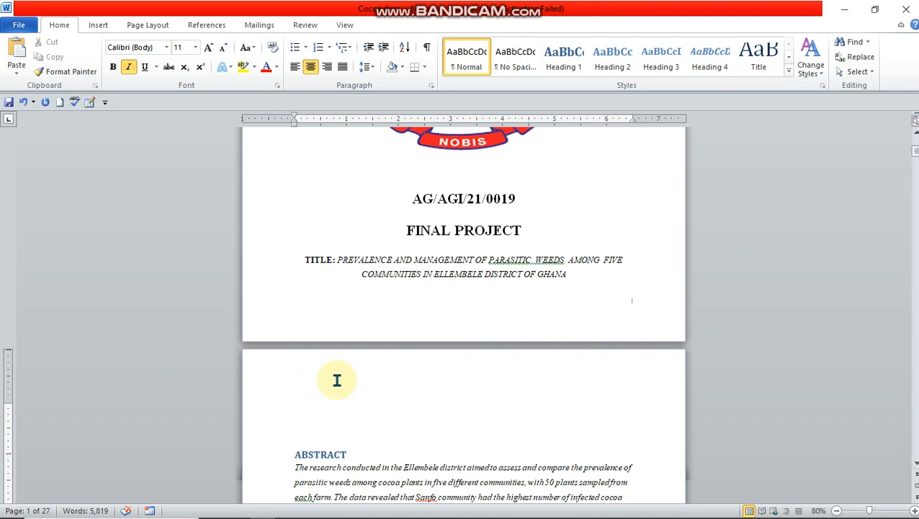
pyautogui.click(296, 67)
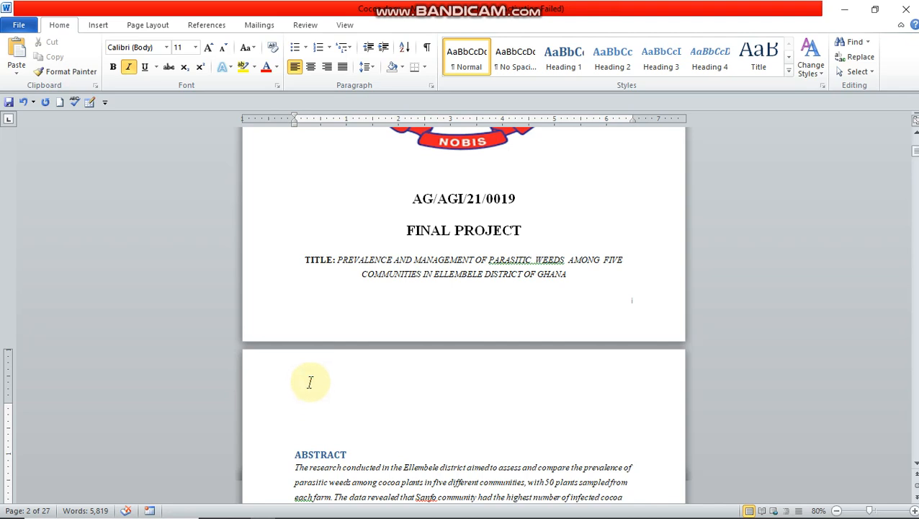
# Step: Insert a table of contents in the Automatic Table 2 format on the blank line above the abstract and review its entries
pyautogui.click(207, 25)
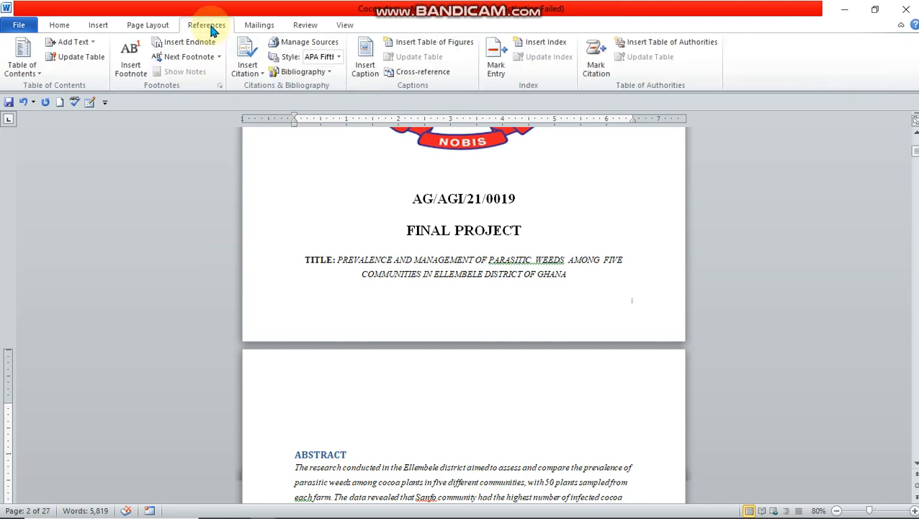
pyautogui.click(39, 75)
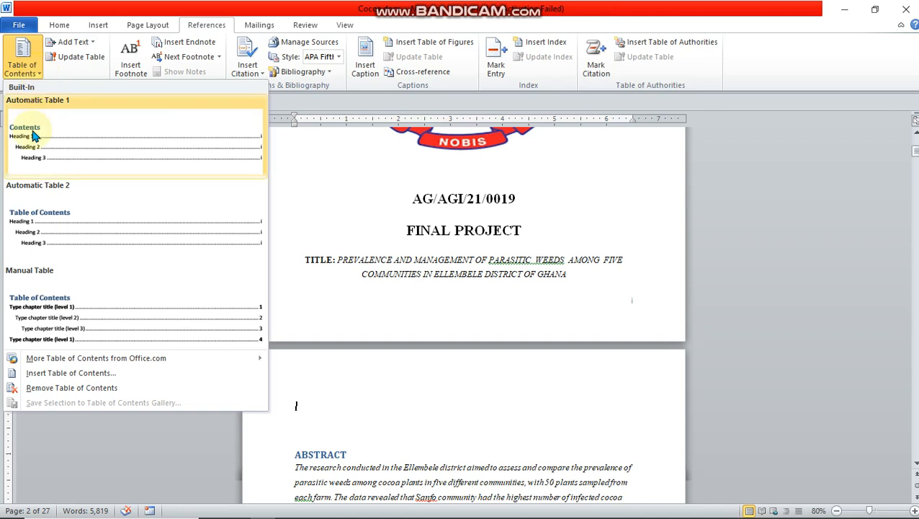
pyautogui.click(49, 228)
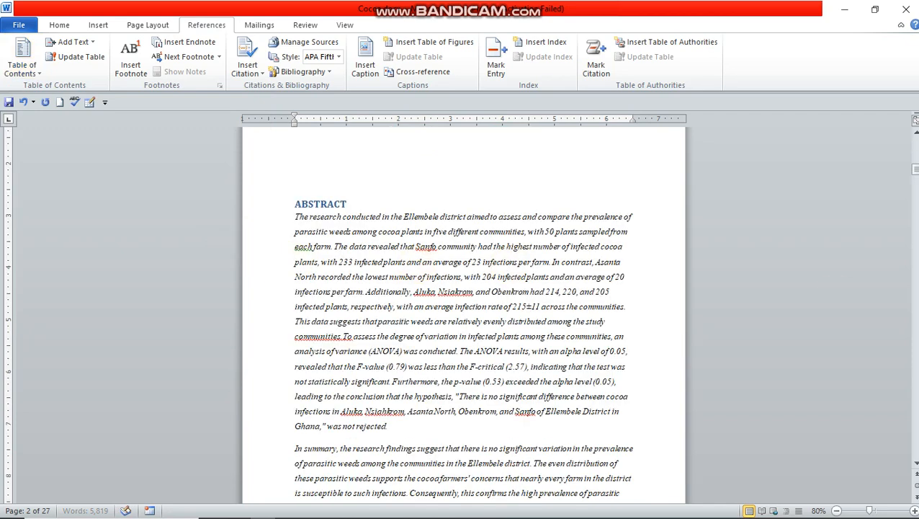
pyautogui.scroll(5, 915, 137)
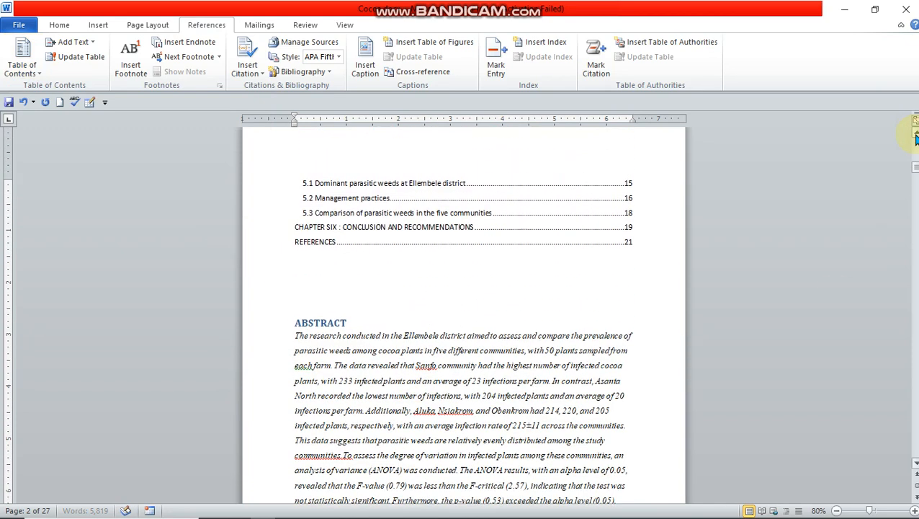
pyautogui.scroll(10, 914, 136)
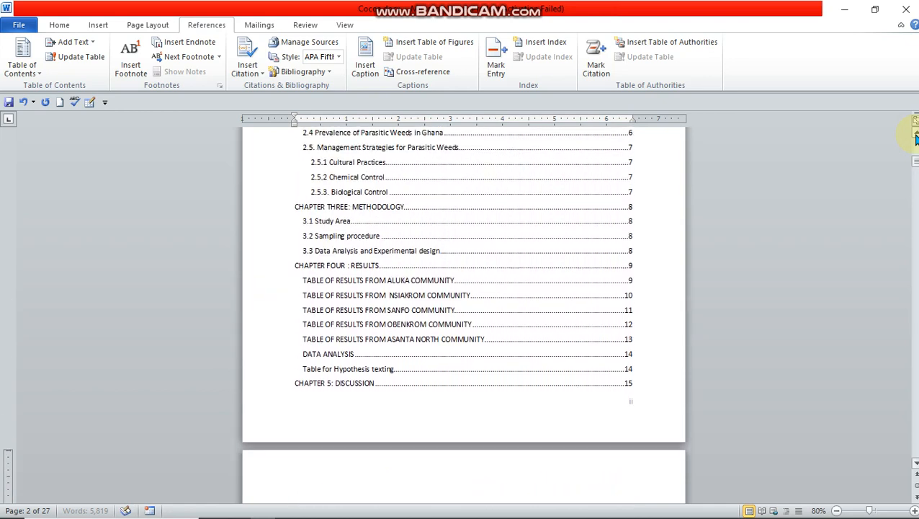
pyautogui.scroll(8, 915, 136)
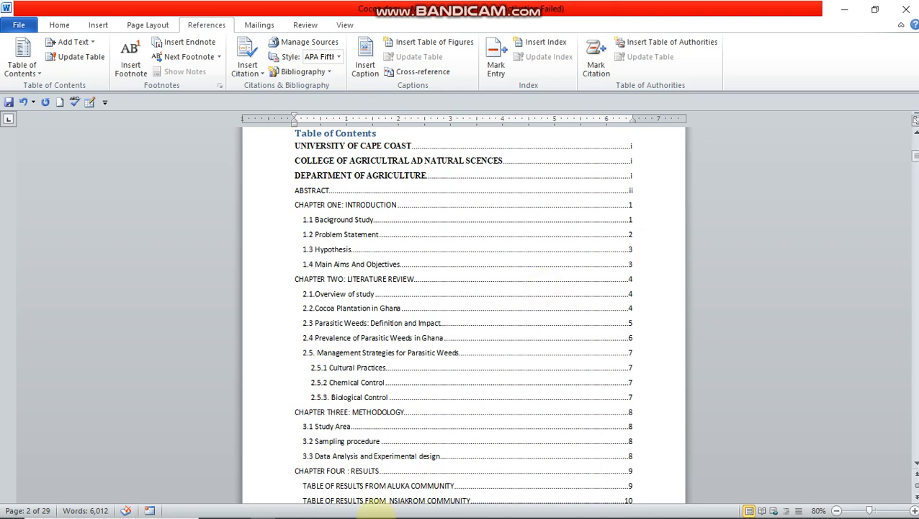
pyautogui.moveTo(360, 513)
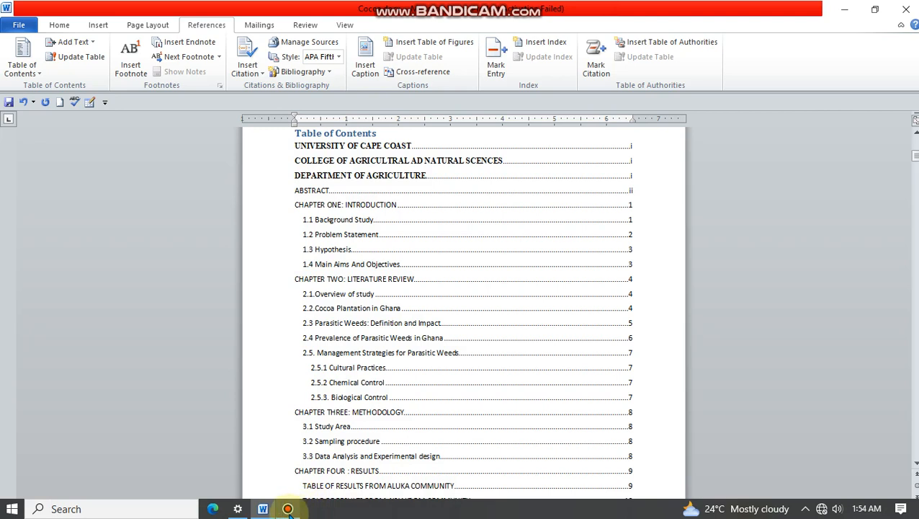
pyautogui.moveTo(288, 510)
pyautogui.click(286, 466)
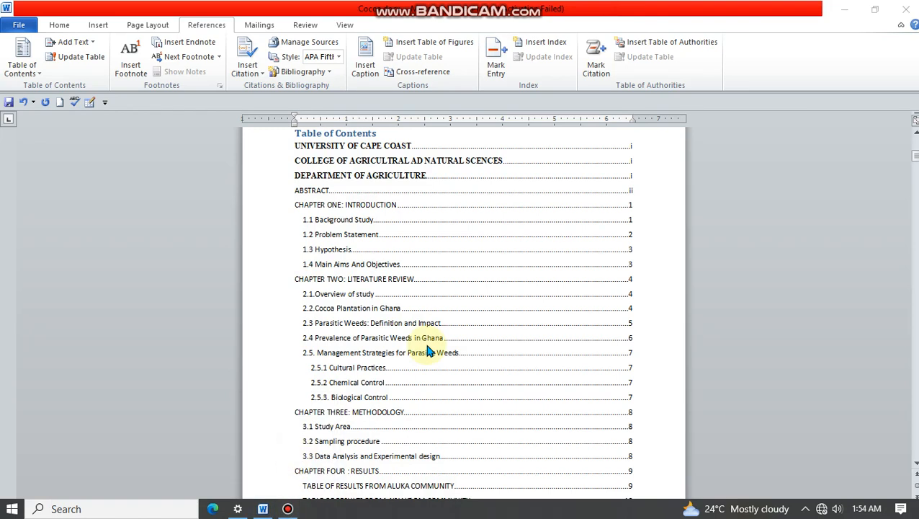
pyautogui.click(286, 509)
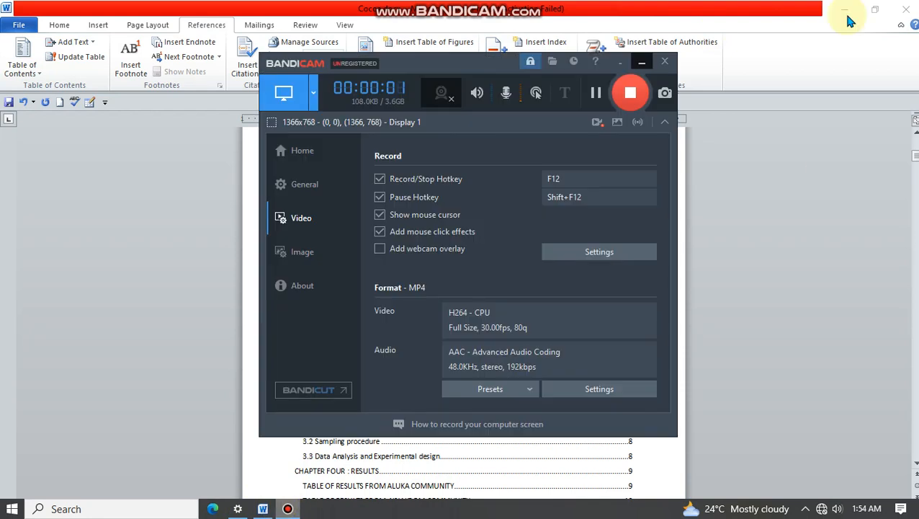
pyautogui.click(285, 509)
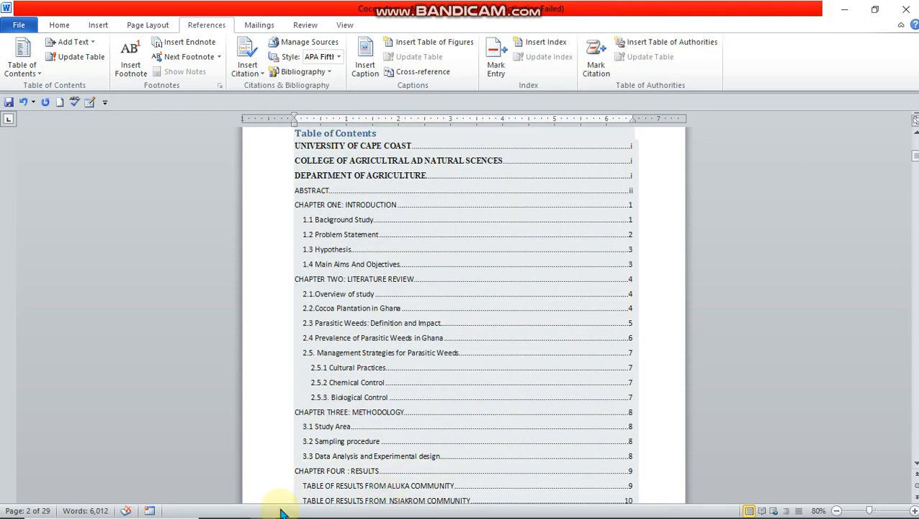